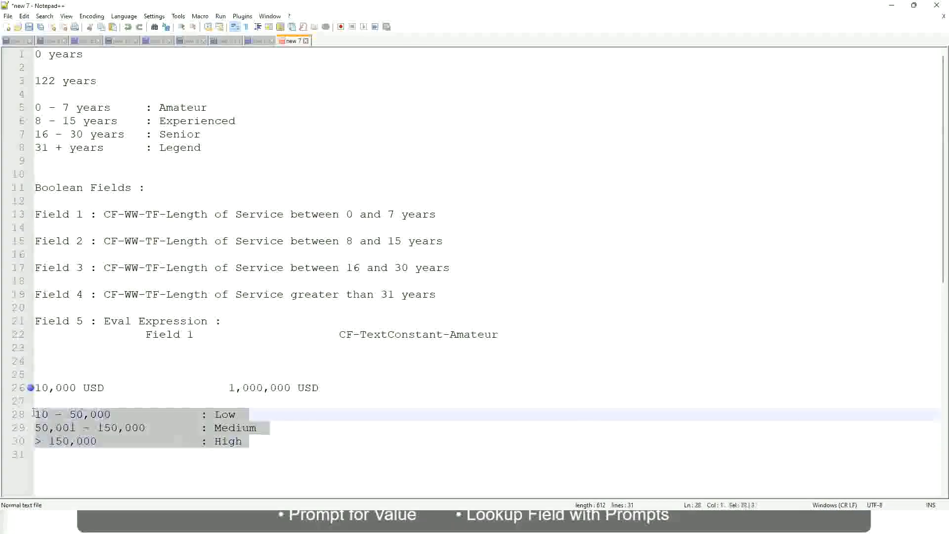
Step: Overwrite the salary band notes with the rule: first names A - G map to "A Listers"
left_click(173, 441)
left_click_drag(264, 442, 14, 382)
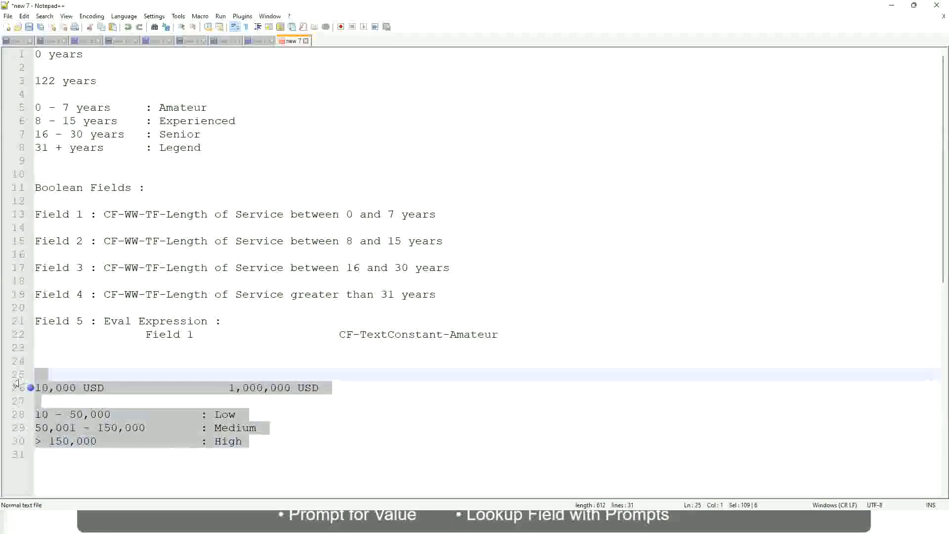
type("If the First name ")
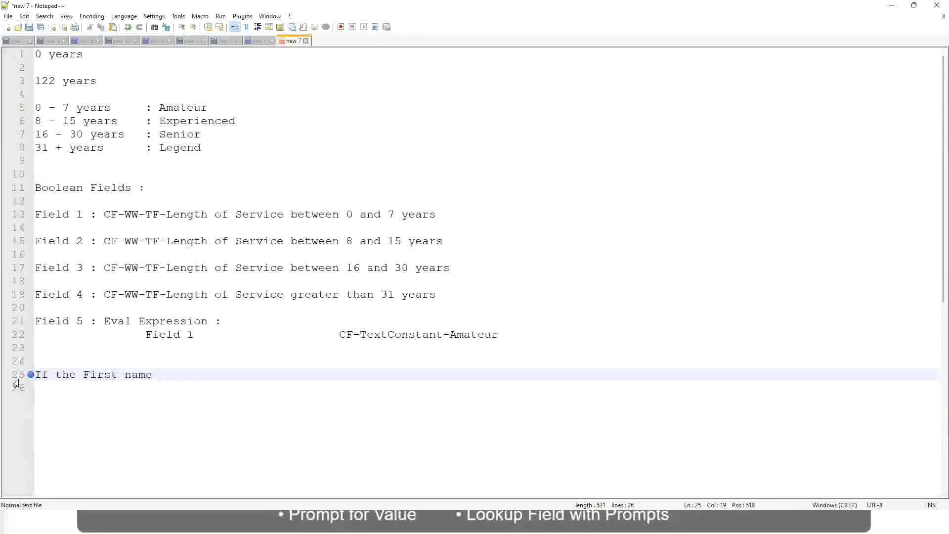
type("starts wi")
type("th : A - ")
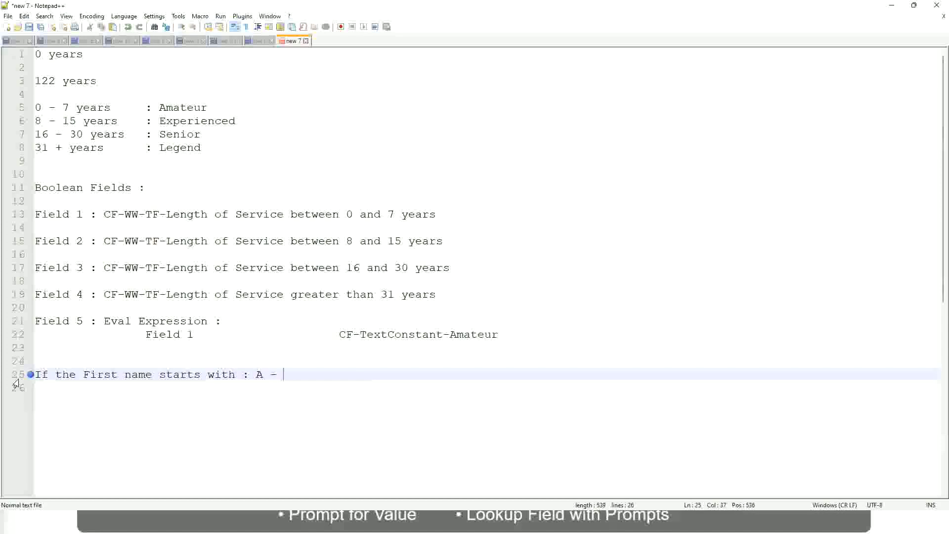
type("G")
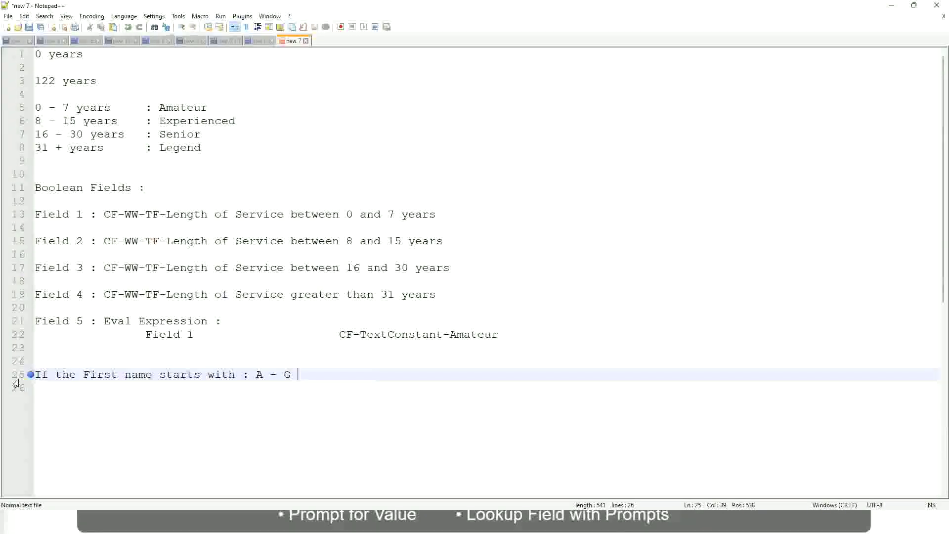
type(":")
key("Tab")
type("A II")
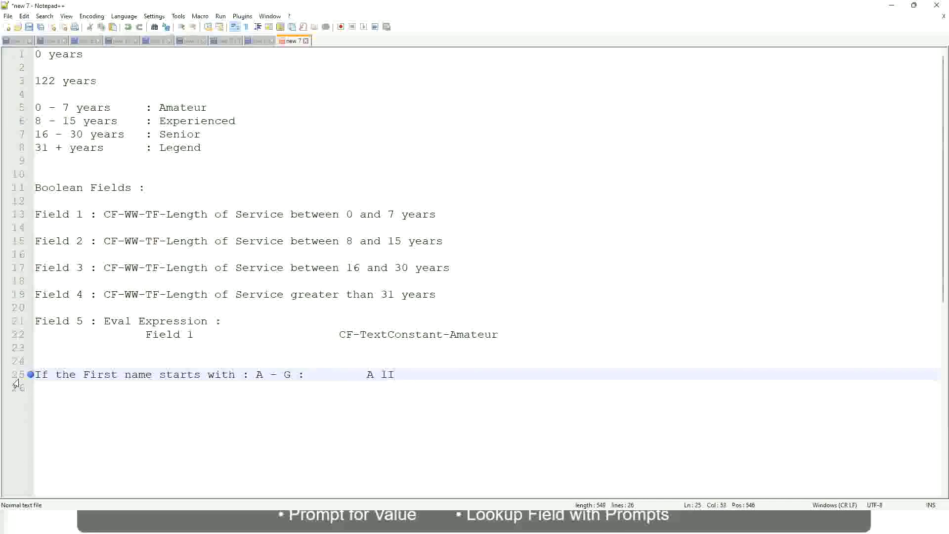
key("BackSpace")
type("isters")
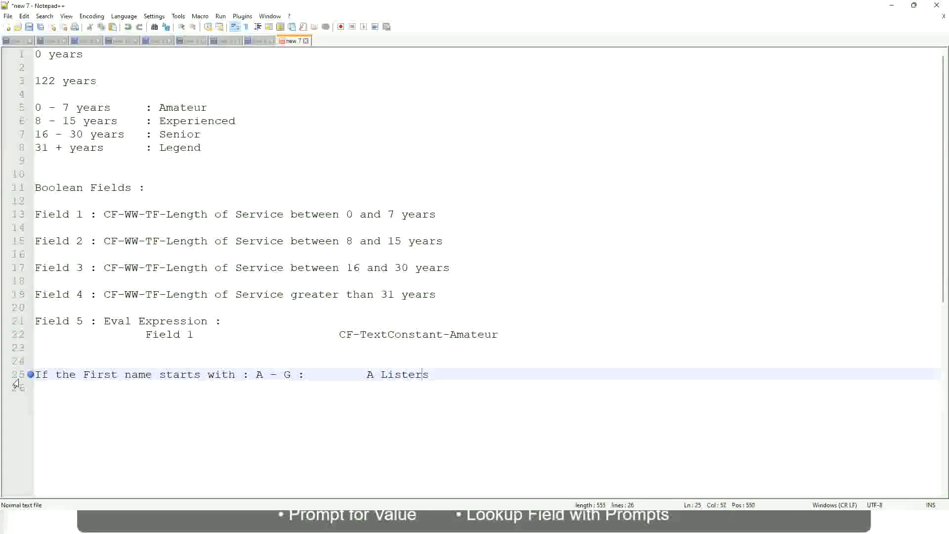
key("ctrl+Left")
key("ctrl+Left")
type("\"\"")
key("BackSpace")
key("Right")
key("Right")
key("Right")
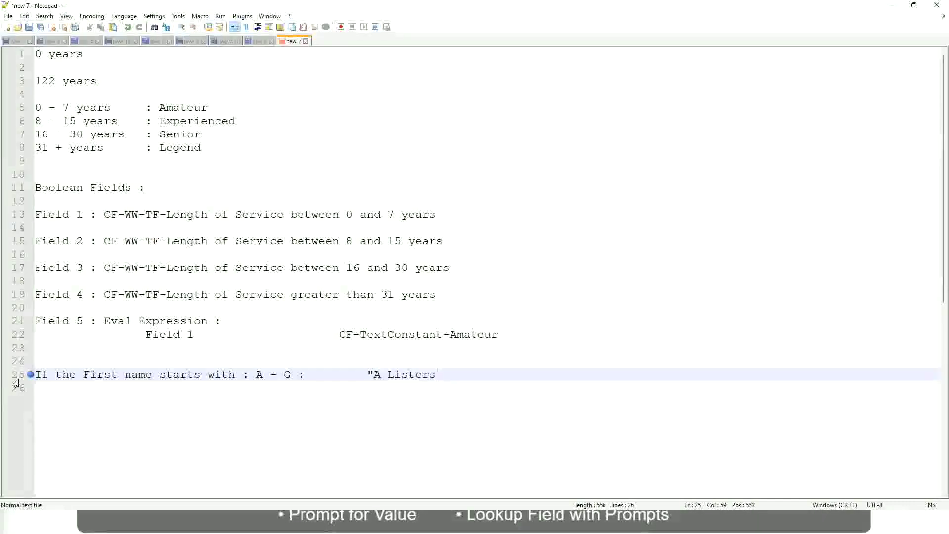
Step: Tidy the A Listers line's stray quote and blank line, then begin the H - line
key("Return")
key("Up")
key("End")
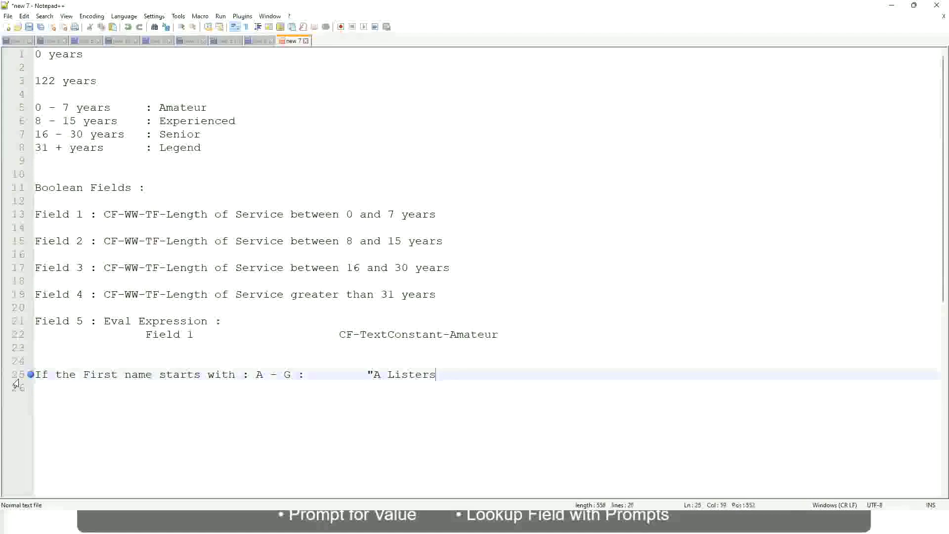
key("Delete")
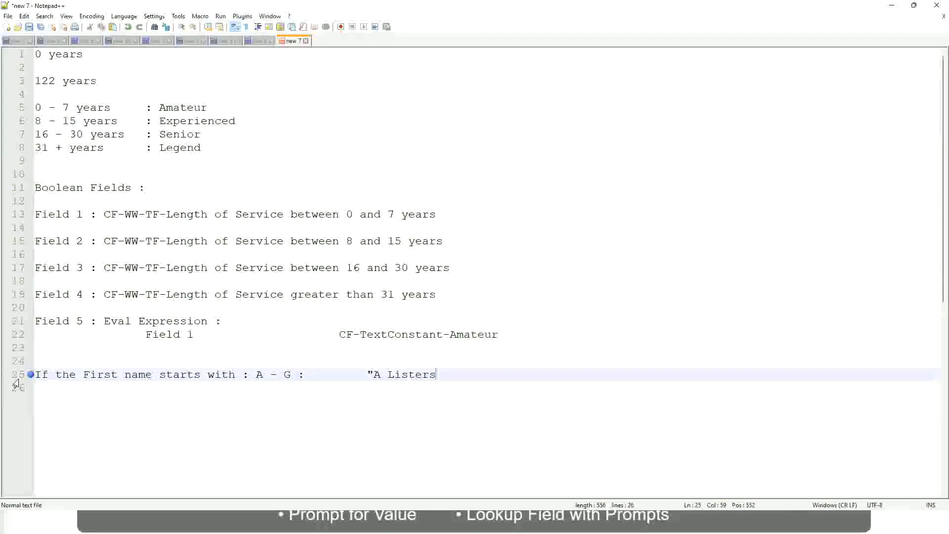
type("\"")
key("Delete")
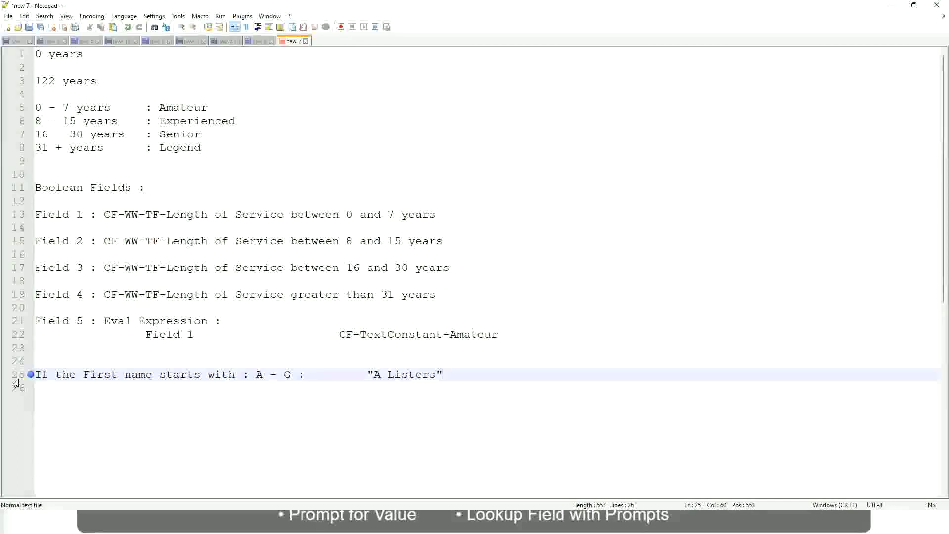
key("Return")
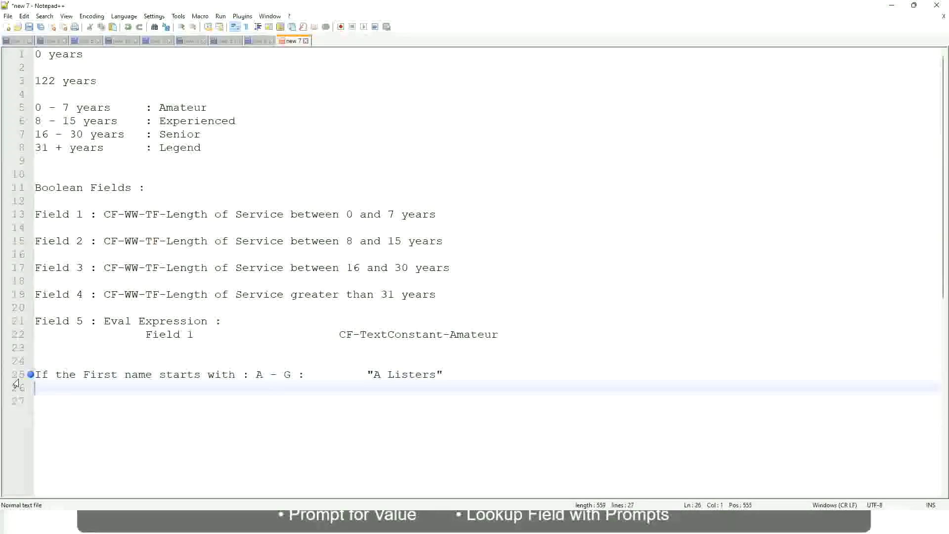
type("H -")
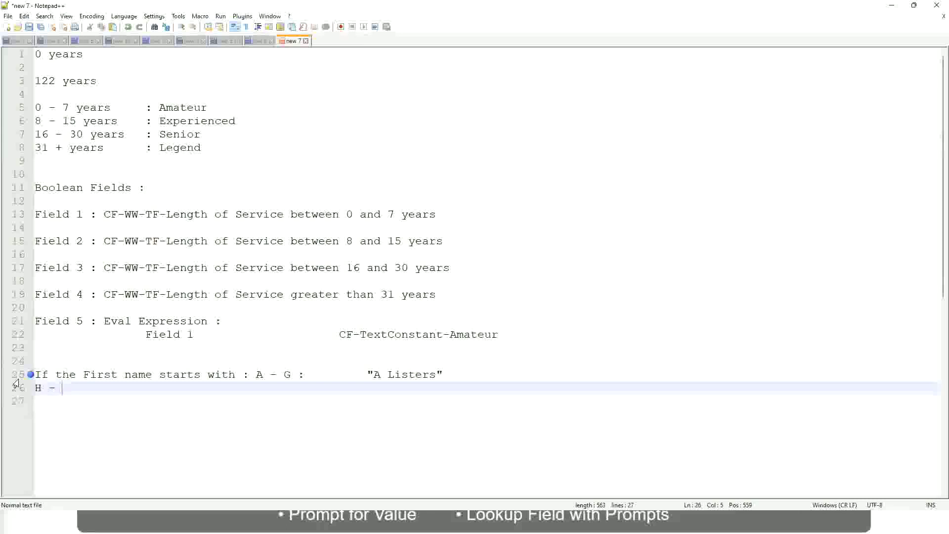
type("P")
Step: Add the H - P : "His Majesty" and L - Z : "Lords" mapping lines under A Listers
key("Tab")
key("Tab")
key("Tab")
key("Tab")
key("Tab")
key("Tab")
key("Tab")
key("Tab")
key("Tab")
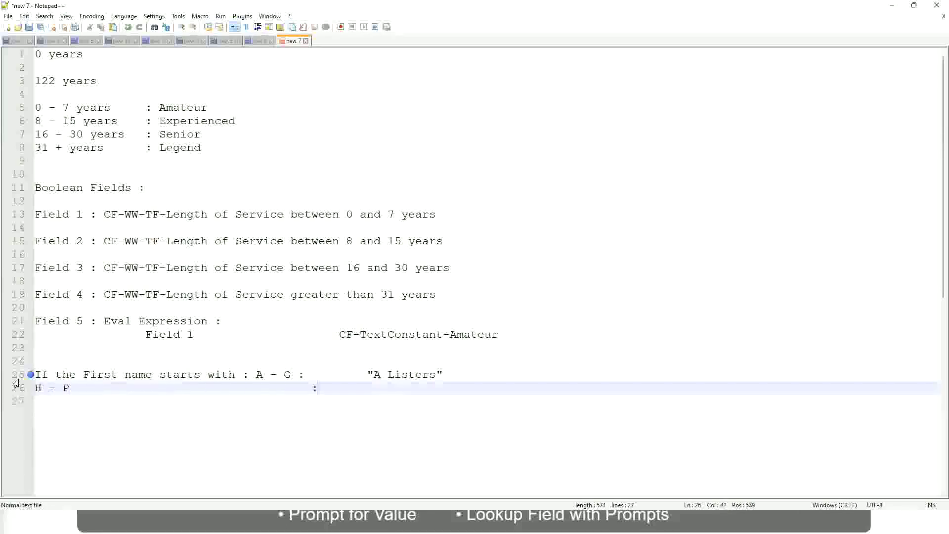
type(":       ")
type("\"His Majesty")
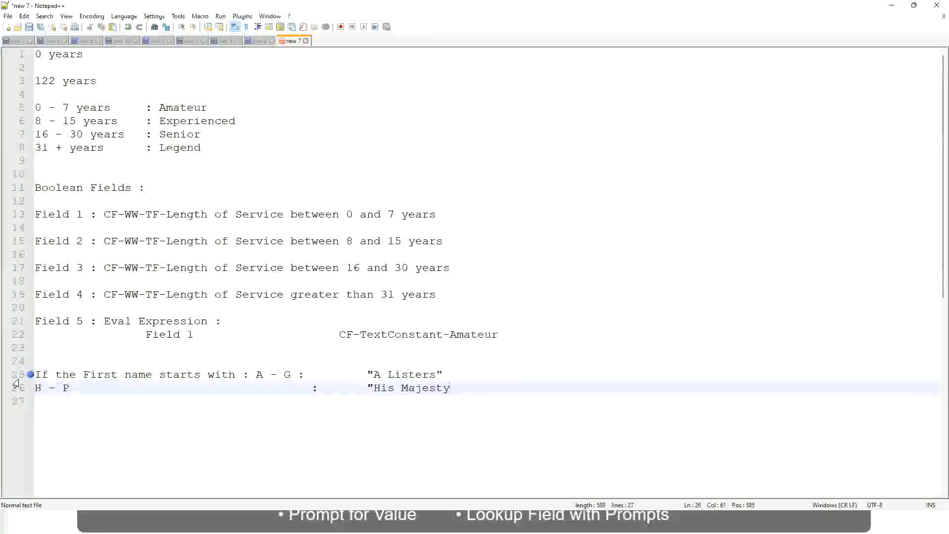
type("\"")
key("BackSpace")
key("Return")
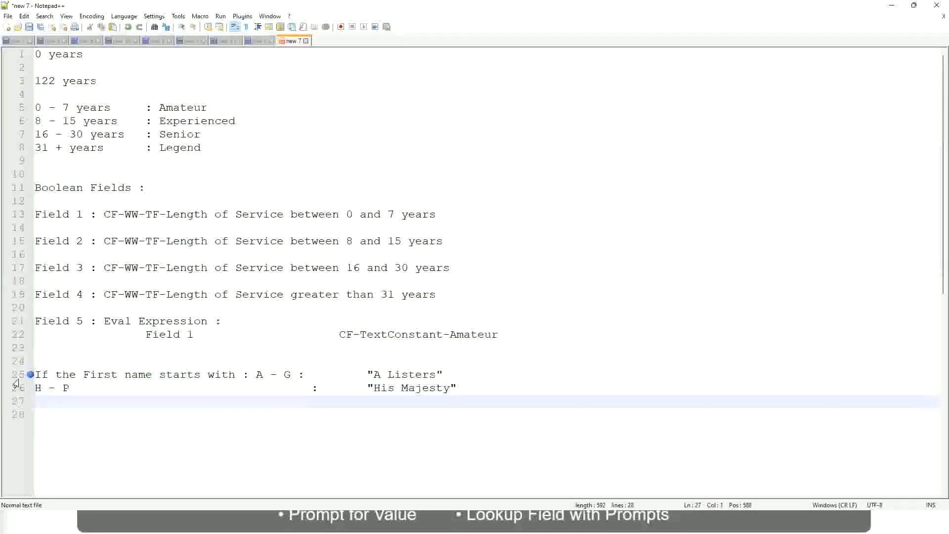
type("L - Z")
key("Tab")
type("\"")
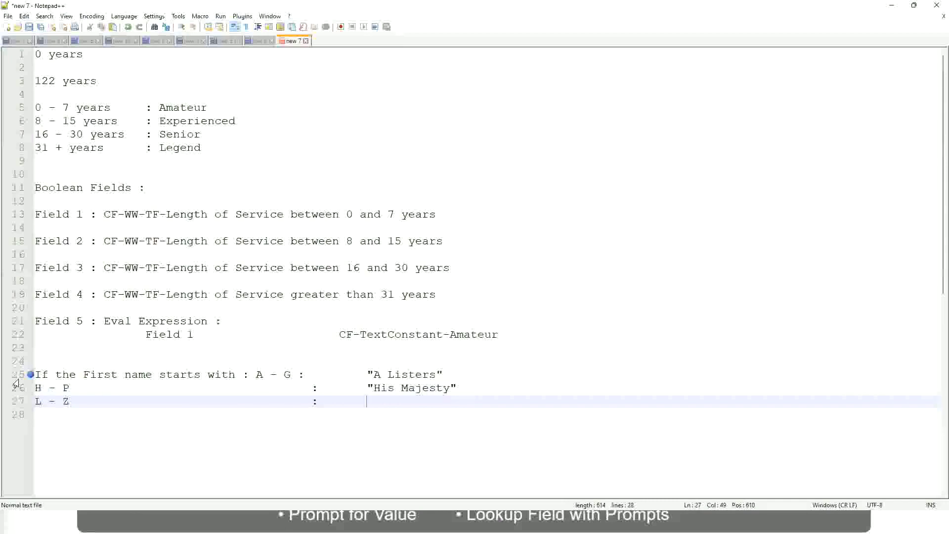
type("\"Lords")
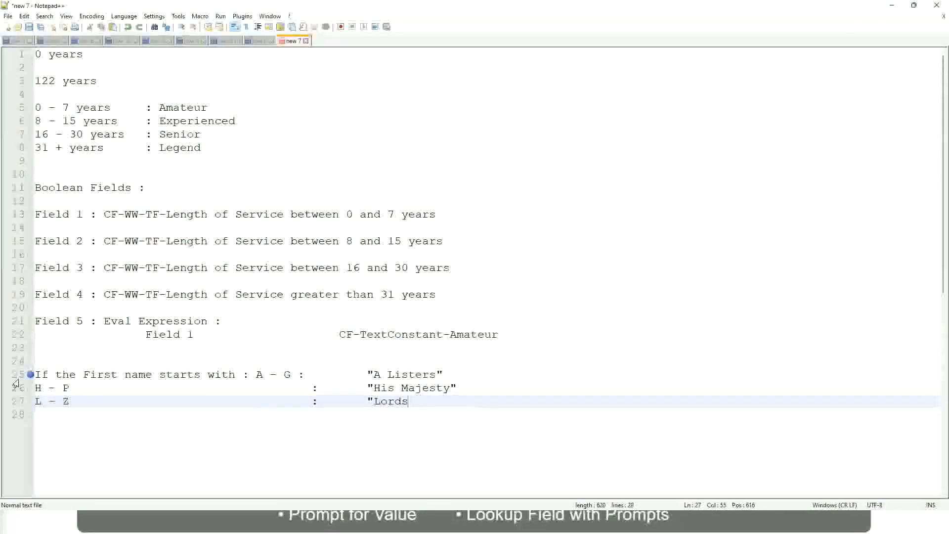
type("\"\"")
key("BackSpace")
Step: Highlight the band names while explaining, then select all three first-name rule lines
key("End")
mouse_move(412, 401)
left_mouse_down()
mouse_move(409, 375)
mouse_move(449, 374)
left_mouse_up()
left_click(409, 374)
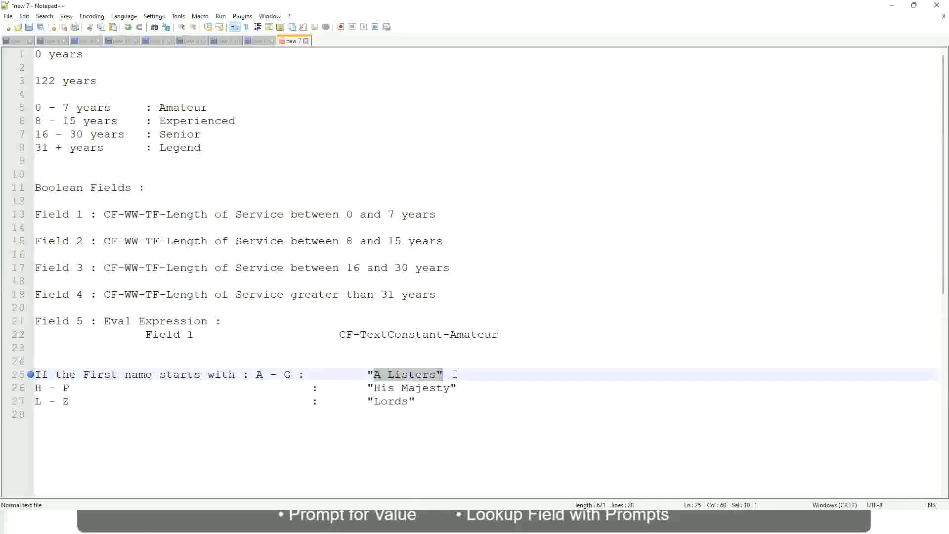
left_click(428, 389)
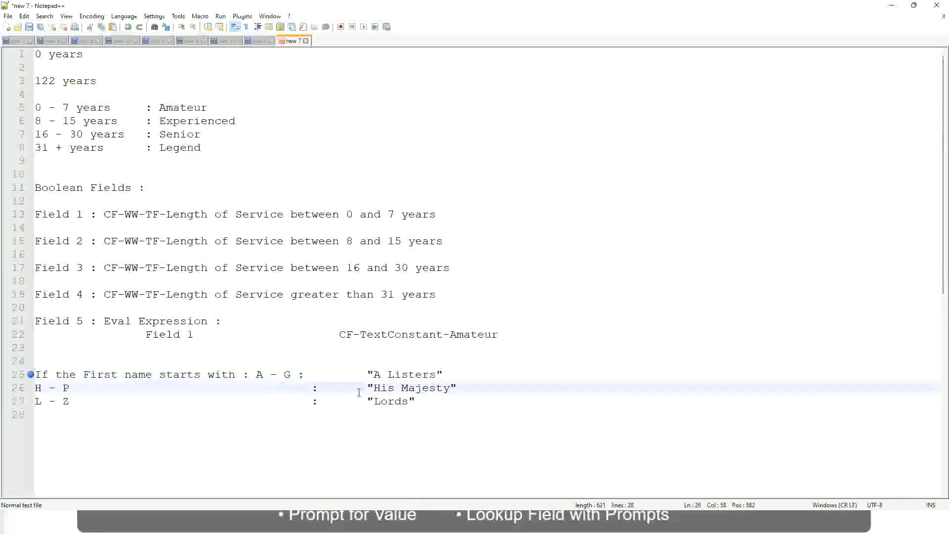
left_click_drag(417, 401, 32, 376)
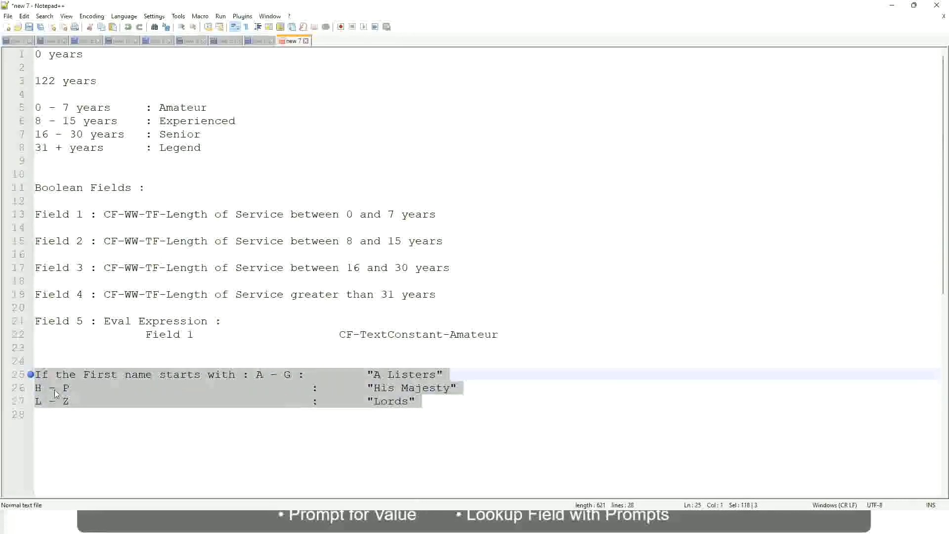
Step: Replace the rules with 'Management Level is Manager or Above' giving Proposed Allowance Plan : Car Allowance, and start line 26
key("BackSpace")
type("If ")
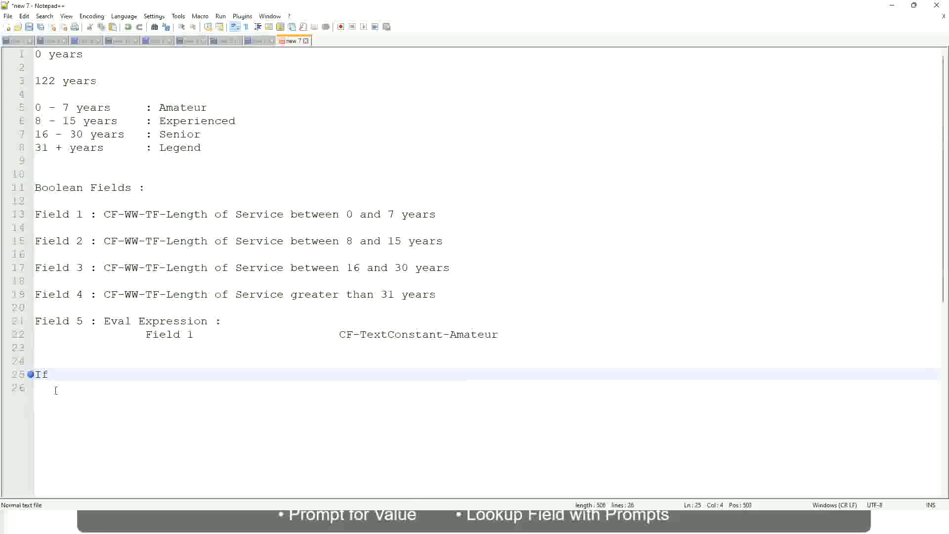
type("Prior ")
type("Ex")
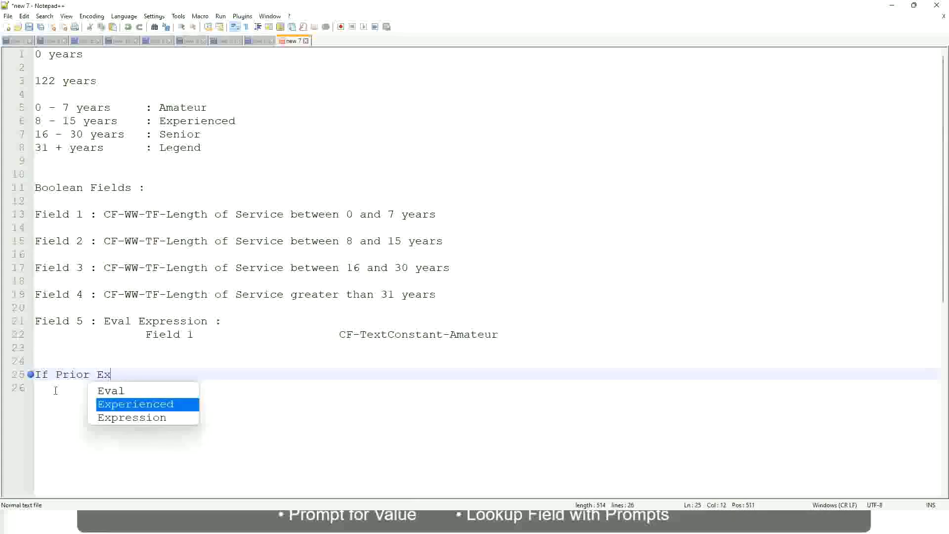
type("perience")
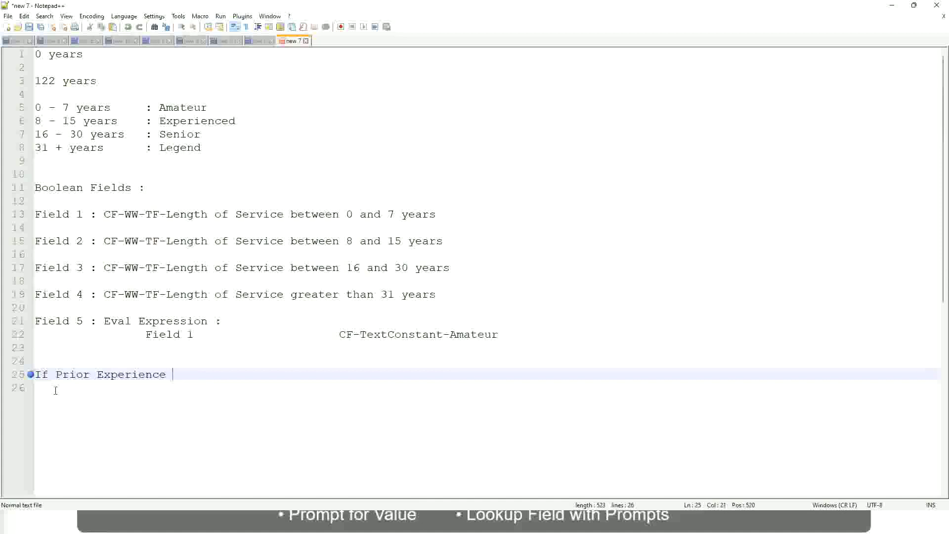
key("BackSpace")
key("BackSpace")
key("BackSpace")
key("BackSpace")
key("BackSpace")
key("BackSpace")
key("BackSpace")
type("Job Profile is ")
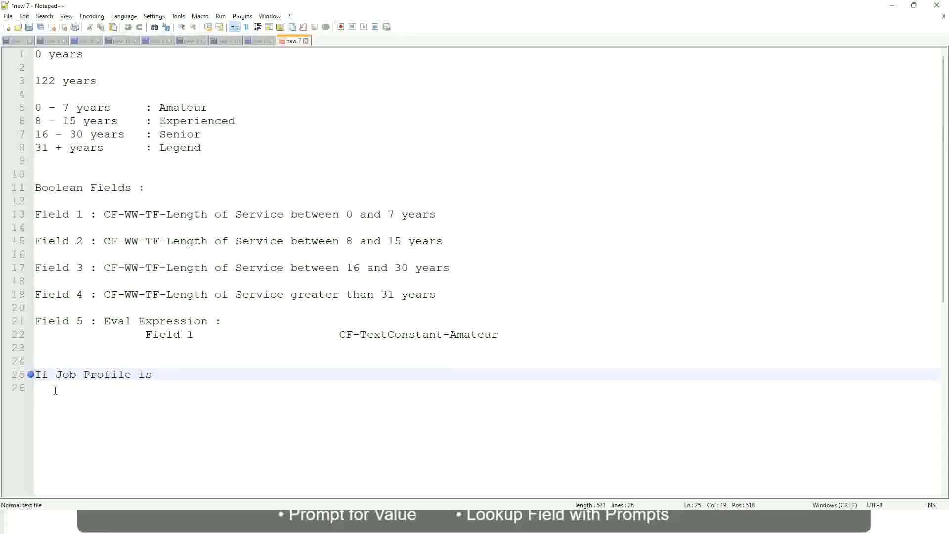
type(": Mana")
type("ger")
key("BackSpace")
key("BackSpace")
key("BackSpace")
key("BackSpace")
key("BackSpace")
key("BackSpace")
key("BackSpace")
key("BackSpace")
key("BackSpace")
key("BackSpace")
type("Management Level is Manager or Above")
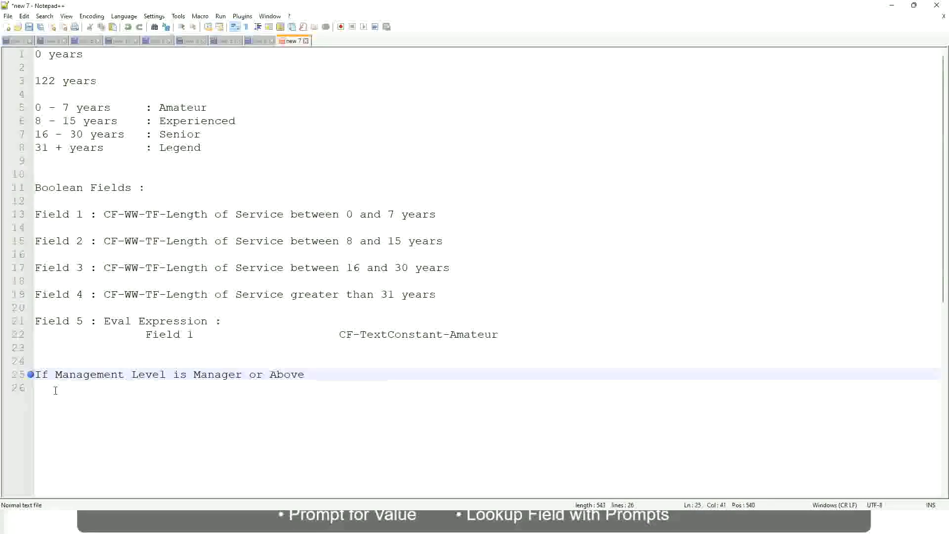
key("Tab")
key("Tab")
key("Tab")
key("Tab")
type("Proposed")
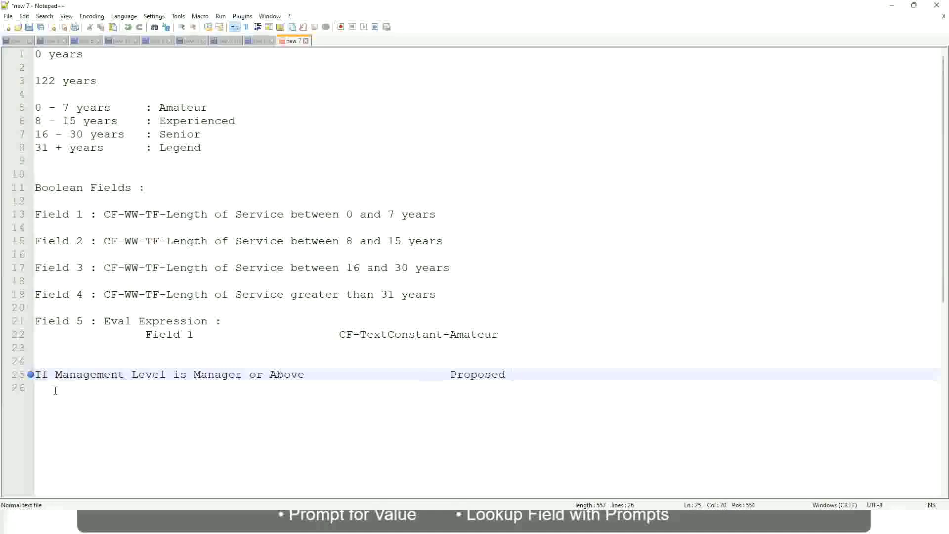
type("Allowance ")
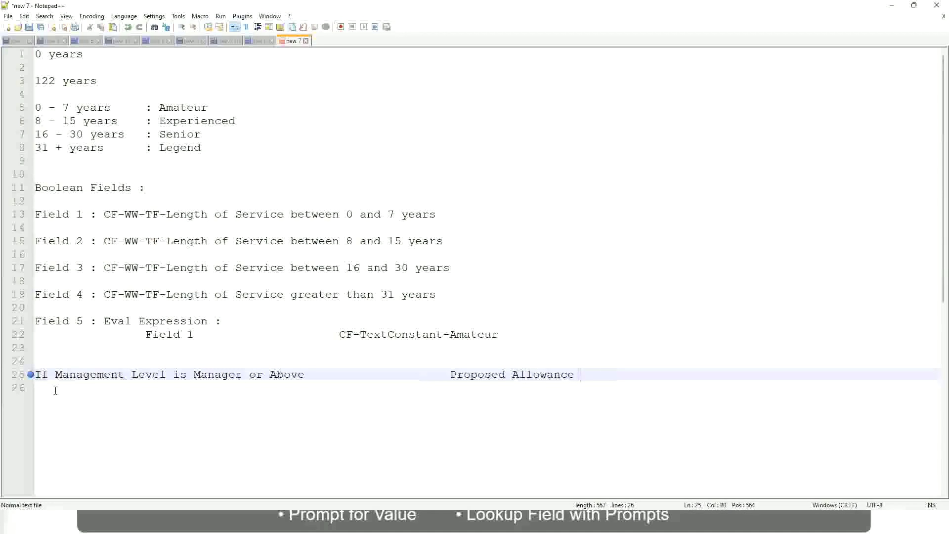
type("Plan")
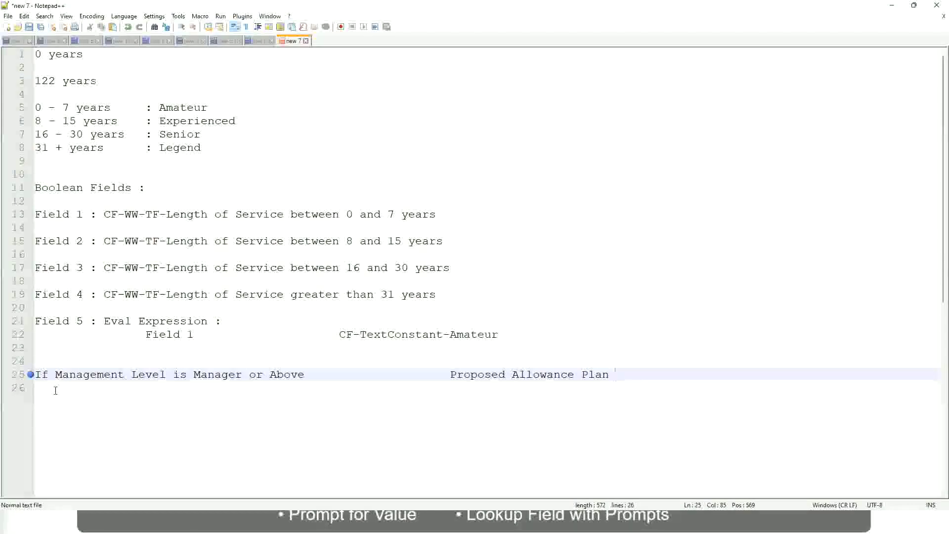
type(":")
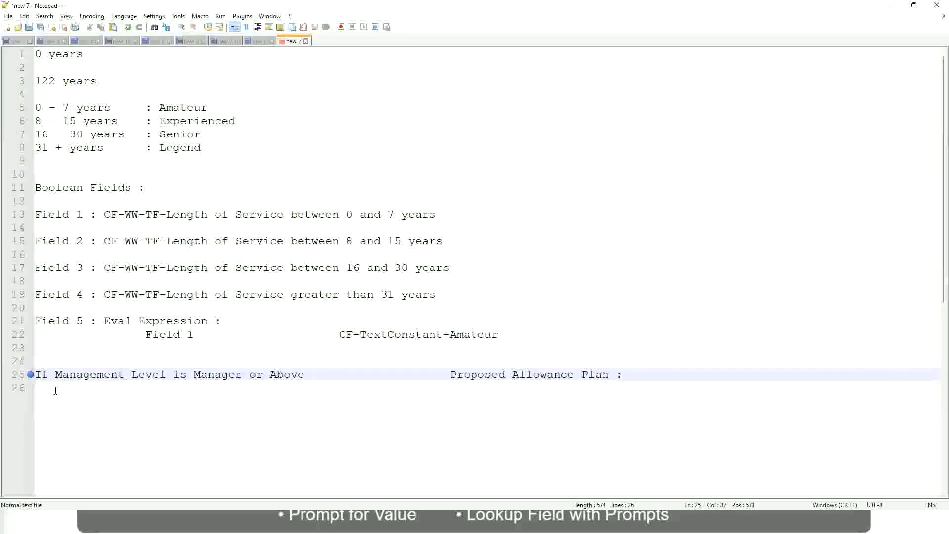
type(" Car Allowance")
key("Return")
key("Return")
type("If Management Level is")
Step: Drop 'or Above' from the Manager rule and finish the Director rule with Executive Allowance
key("Up")
key("Right")
key("Right")
key("Right")
key("shift+Right")
key("shift+Right")
key("shift+Right")
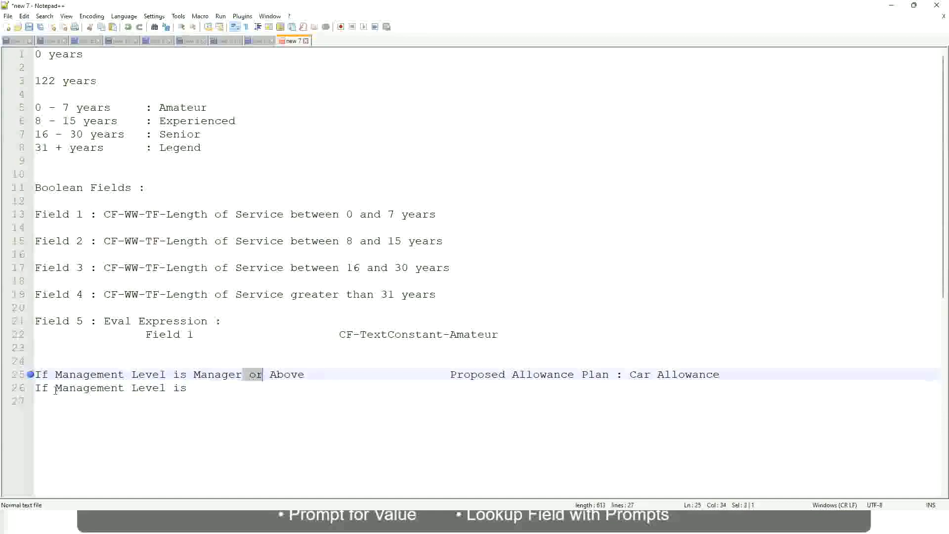
key("shift+Right")
key("shift+Right")
key("shift+Right")
key("Delete")
key("Down")
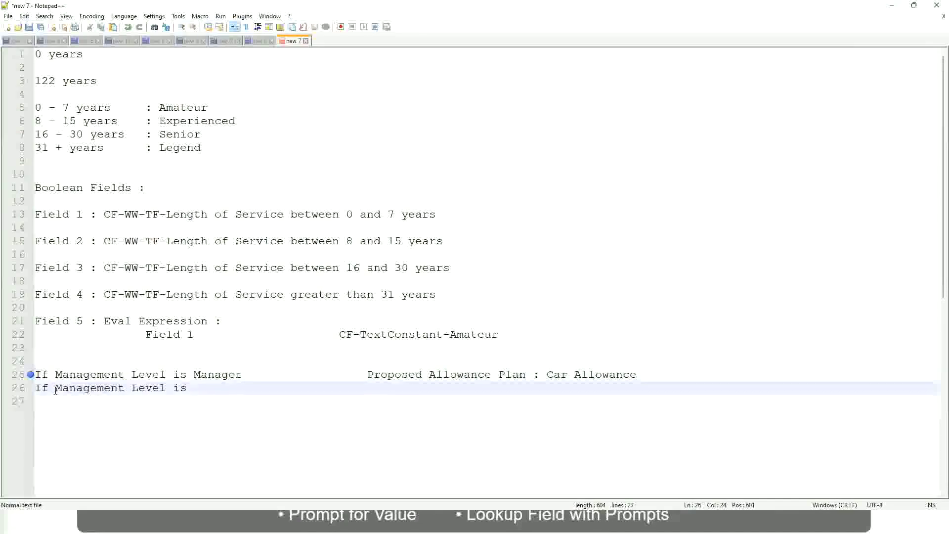
type("Director")
key("Tab")
key("Tab")
key("Tab")
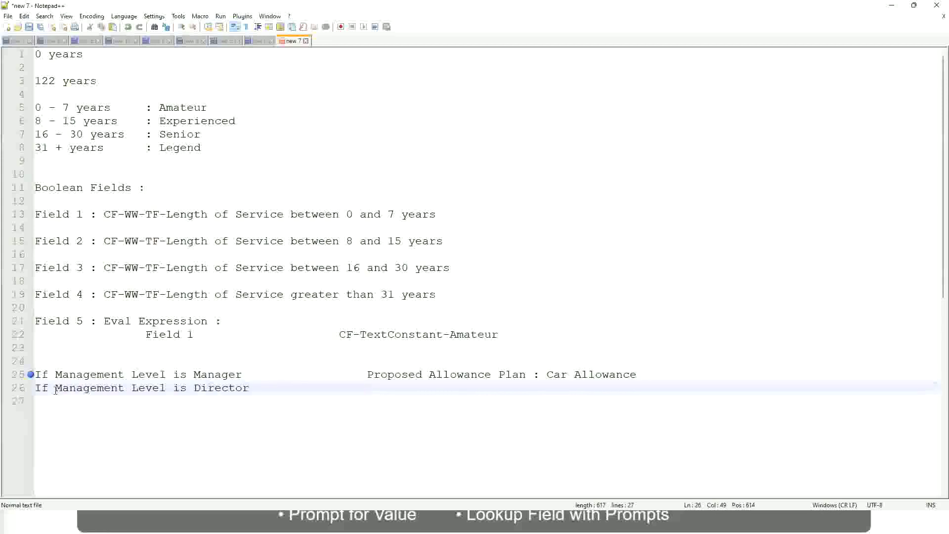
type("Executive Allo")
key("Return")
Step: Add the third rule mapping Management Level is CEO to CEO Allowance
key("Return")
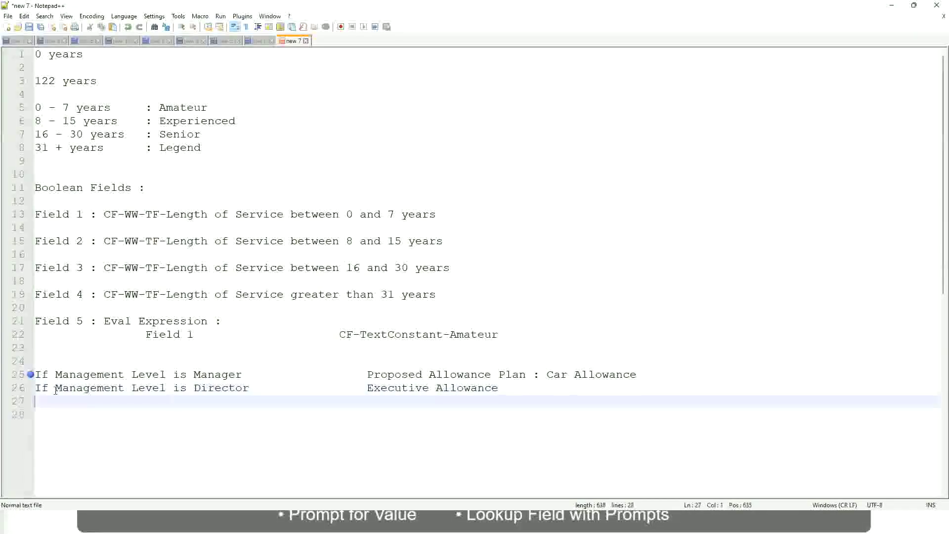
type("If Mana")
key("Return")
type("ls")
key("BackSpace")
key("BackSpace")
type("le")
key("BackSpace")
key("BackSpace")
type("Le")
key("Down")
key("Down")
key("Return")
type("is CEO")
key("Tab")
key("Tab")
key("Tab")
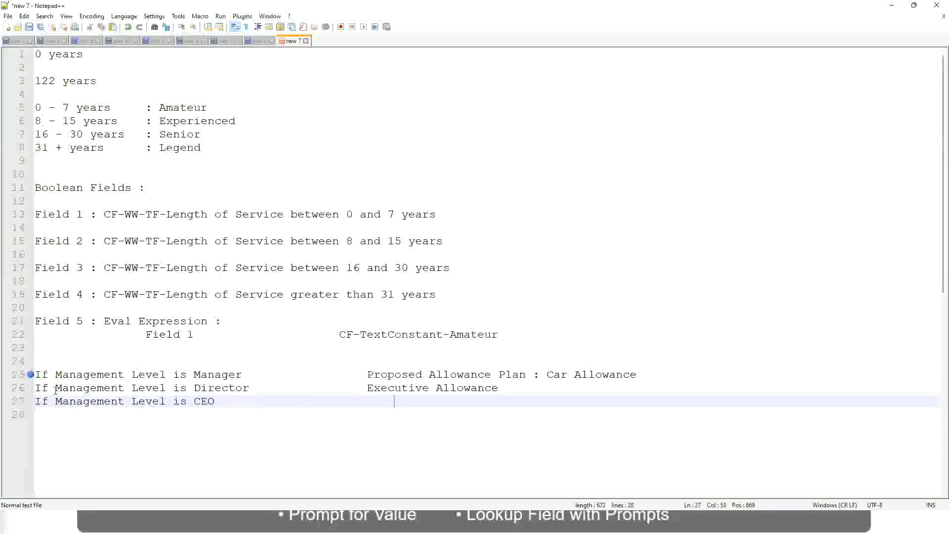
type("CEO Allowance")
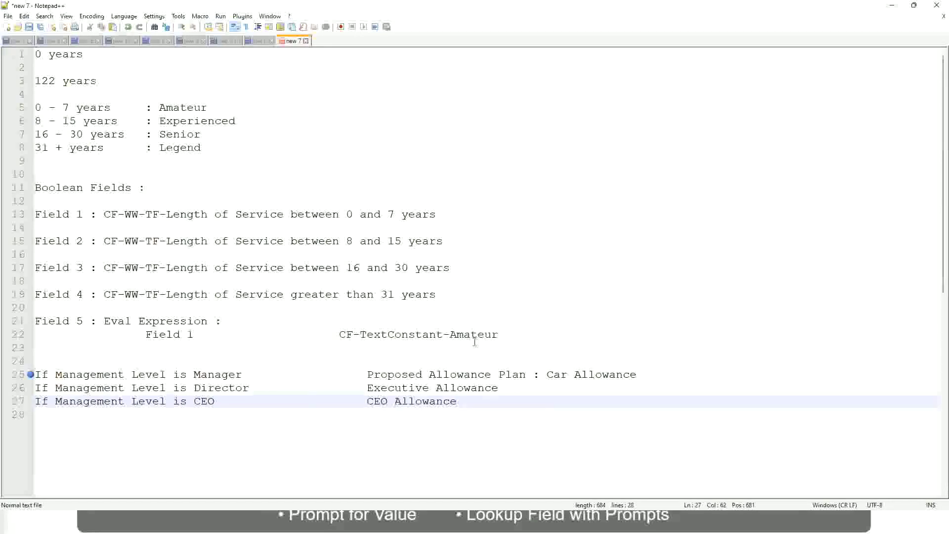
left_click(546, 375)
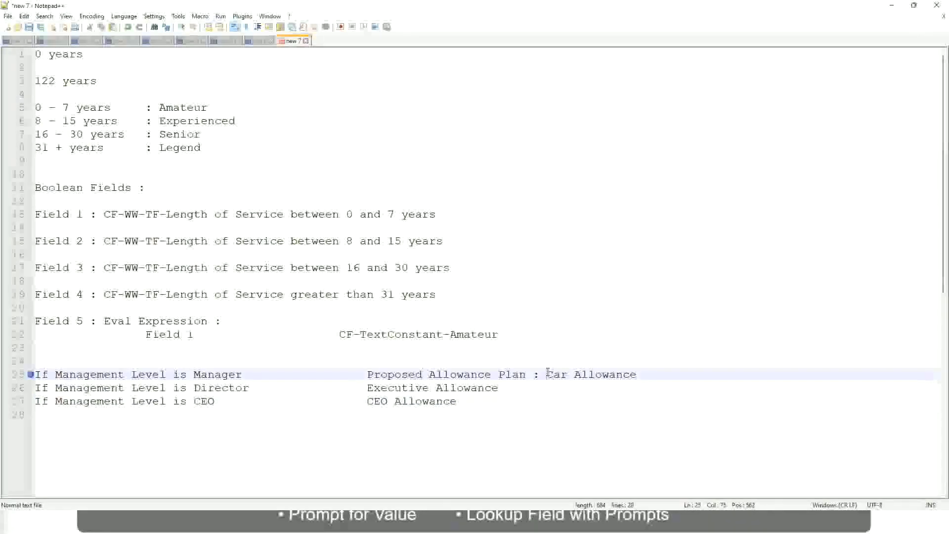
left_click_drag(547, 375, 639, 375)
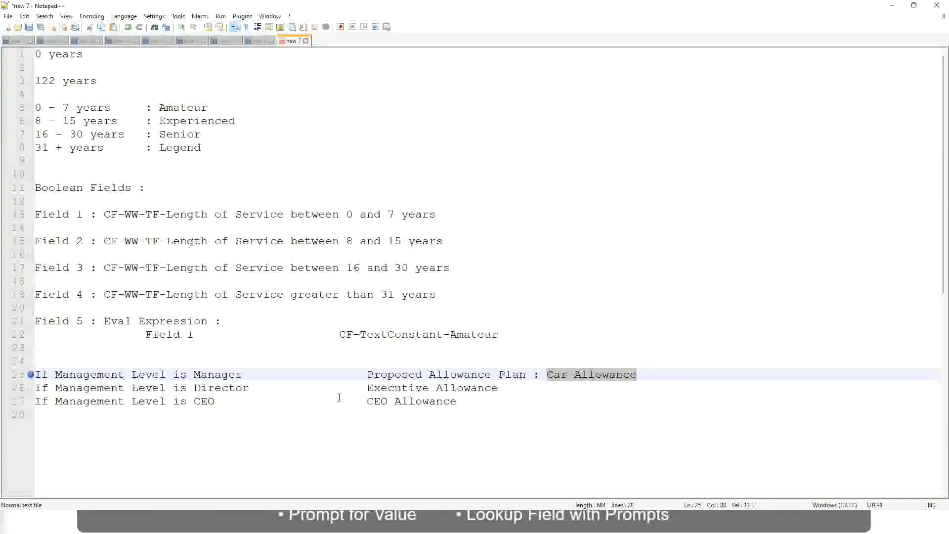
left_click(438, 374)
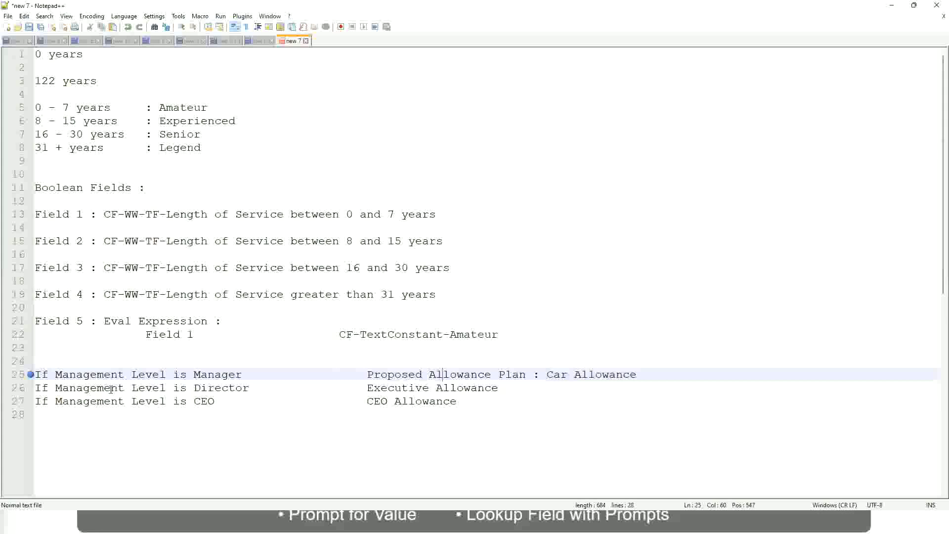
left_click(192, 375)
Step: Change the Manager result to Name of the First Line Manager and clear Executive Allowance on the Director line
left_click_drag(368, 374, 651, 371)
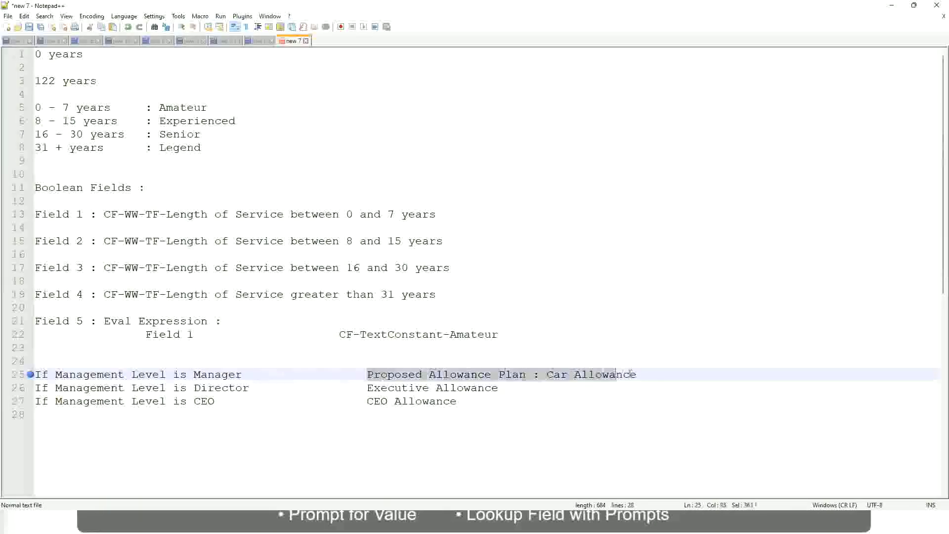
type("Managers")
key("BackSpace")
key("BackSpace")
key("BackSpace")
key("BackSpace")
key("BackSpace")
key("BackSpace")
key("BackSpace")
type("First Line Manager")
key("ctrl+Left")
key("ctrl+Left")
key("Left")
key("Left")
key("Left")
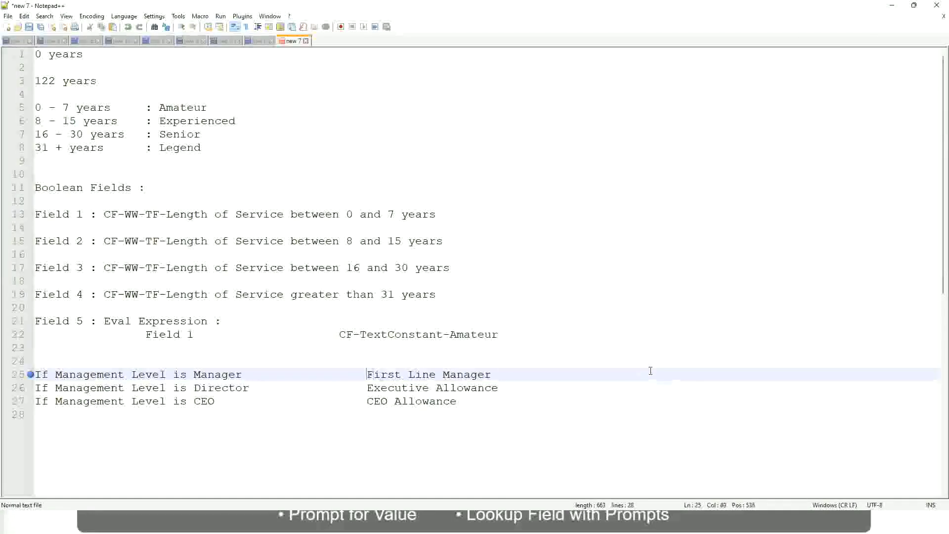
type("Name of the")
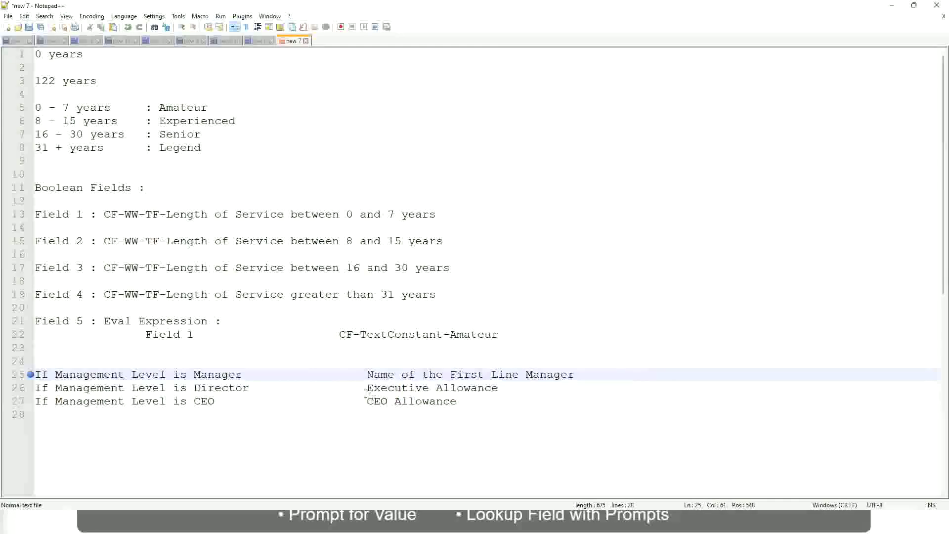
left_click_drag(367, 389, 502, 381)
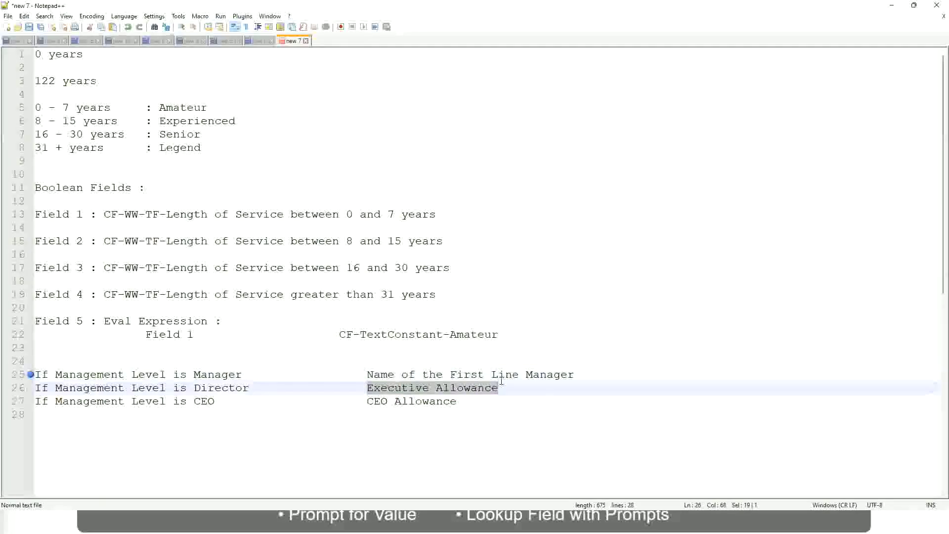
type("Name ")
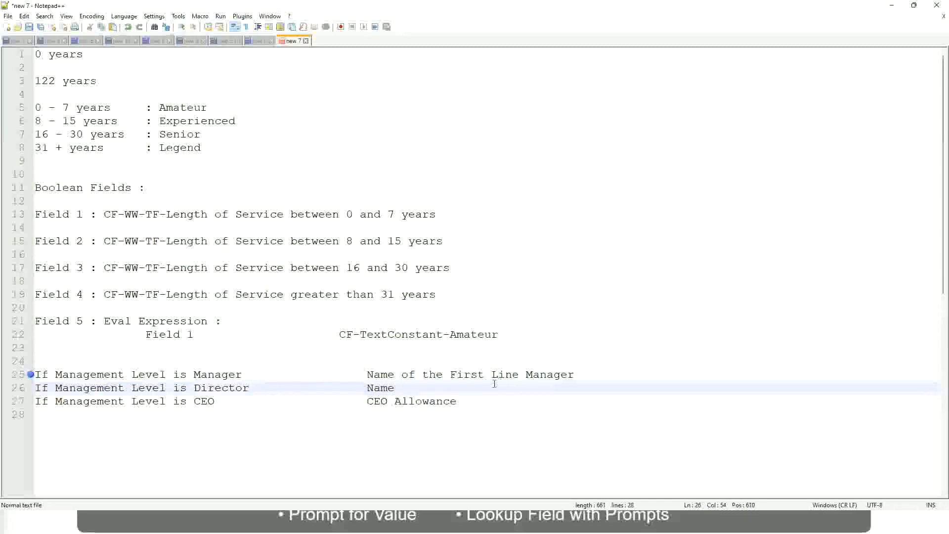
type("of ")
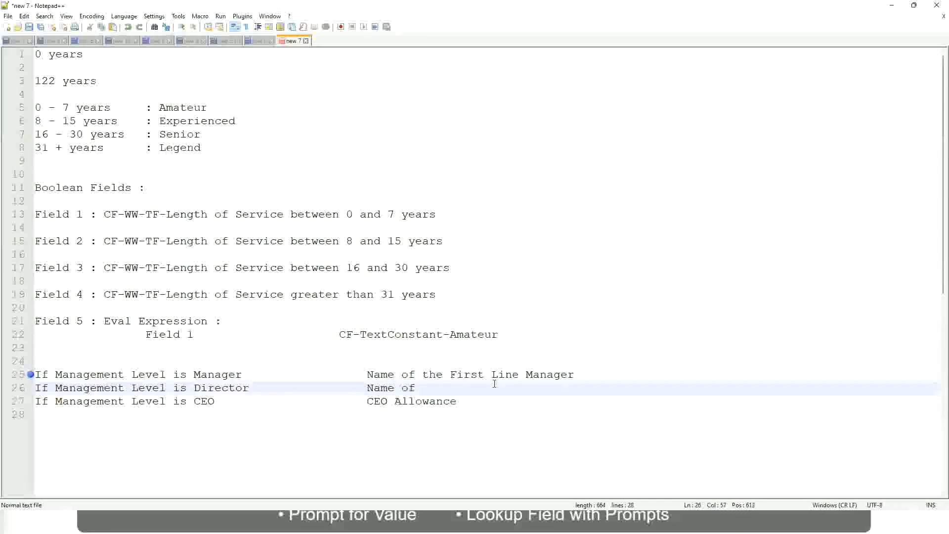
type("First")
key("BackSpace")
key("BackSpace")
key("BackSpace")
key("BackSpace")
key("BackSpace")
key("BackSpace")
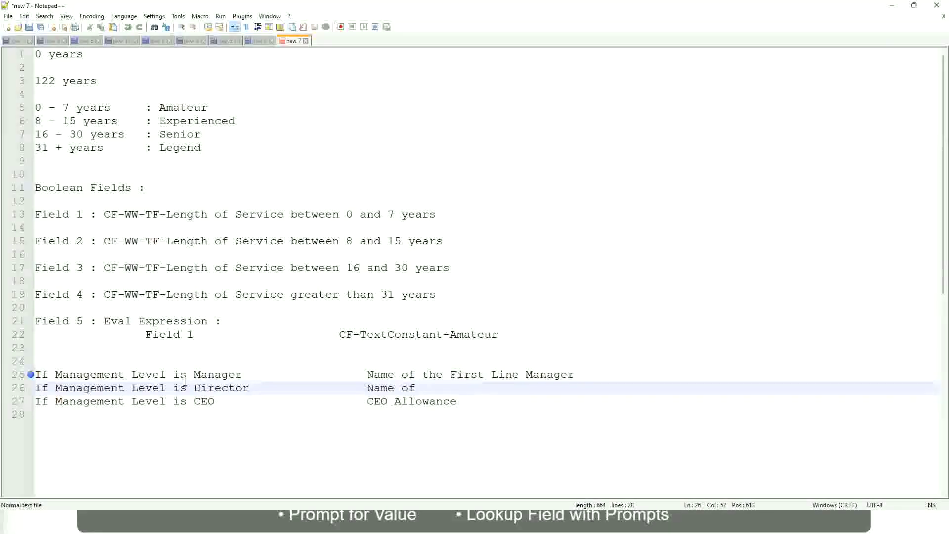
Step: Make it Second Line Manager, Director gives Name of Manager, CEO gives name of CEO/Himself/Herself
double_click(456, 374)
type("Second")
key("BackSpace")
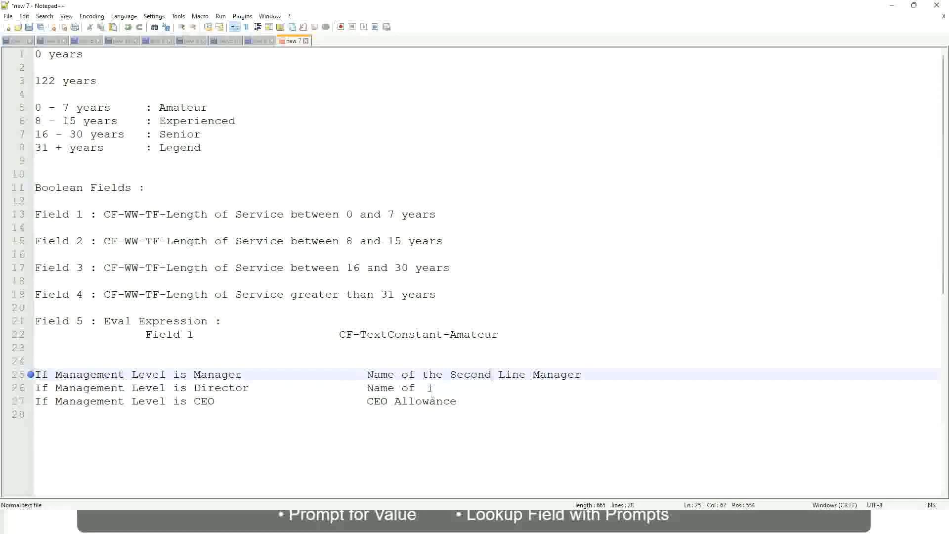
left_click(429, 387)
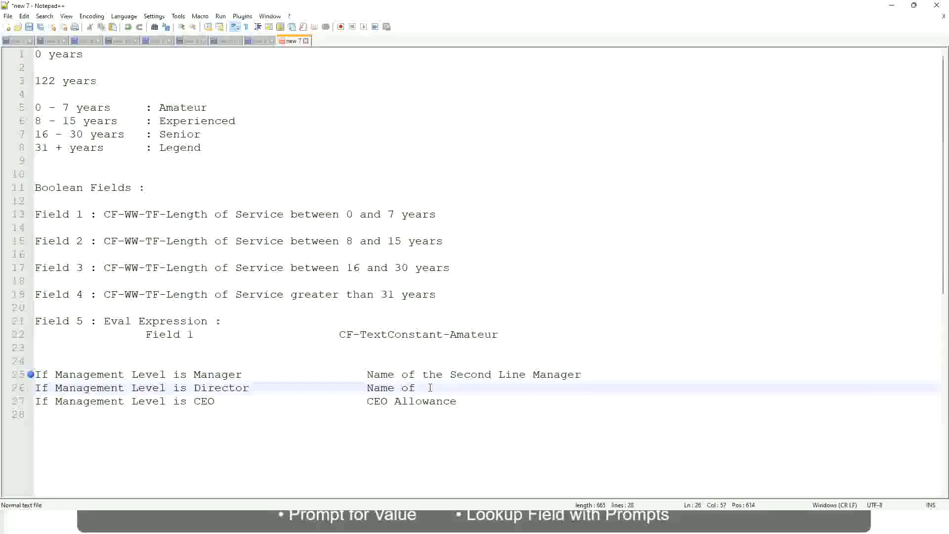
type("Manager")
left_click(191, 401)
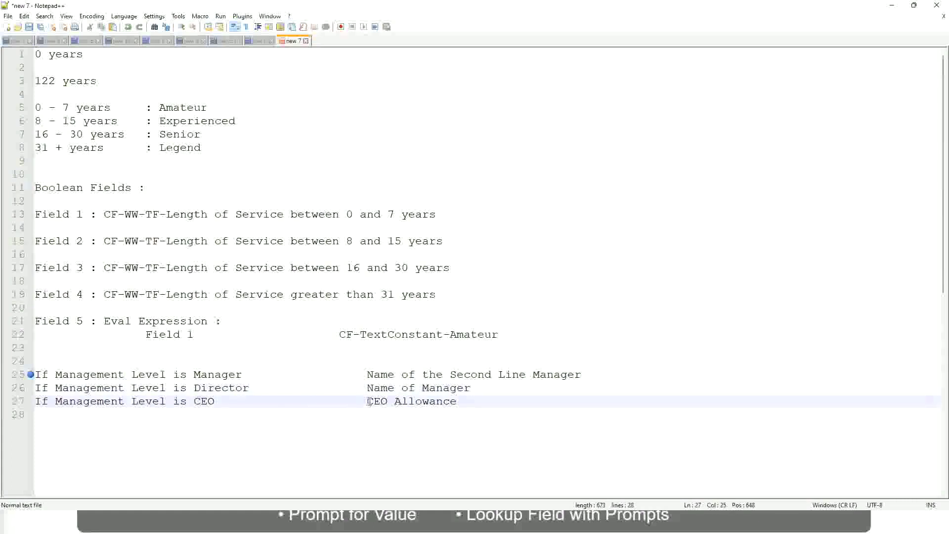
left_click_drag(367, 401, 469, 400)
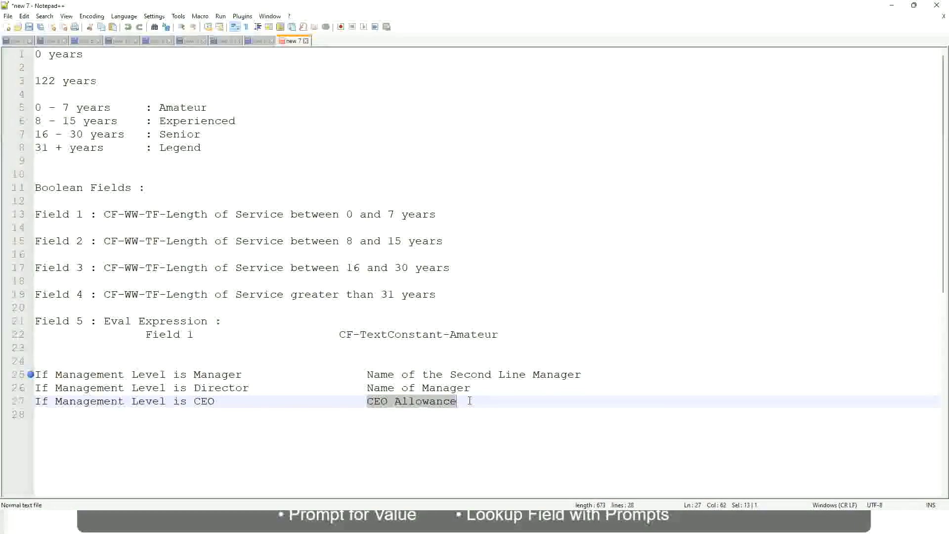
type("name of CEO /")
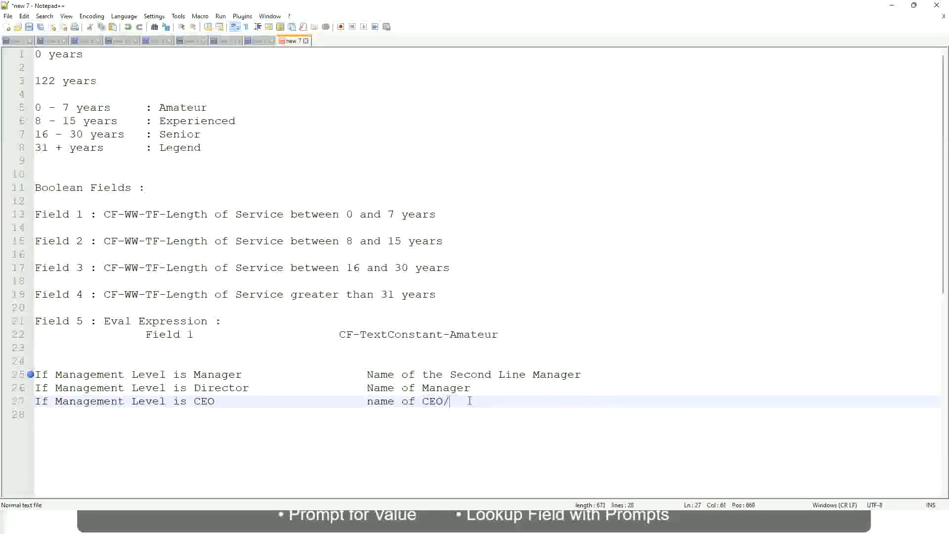
type("Himself/Herself")
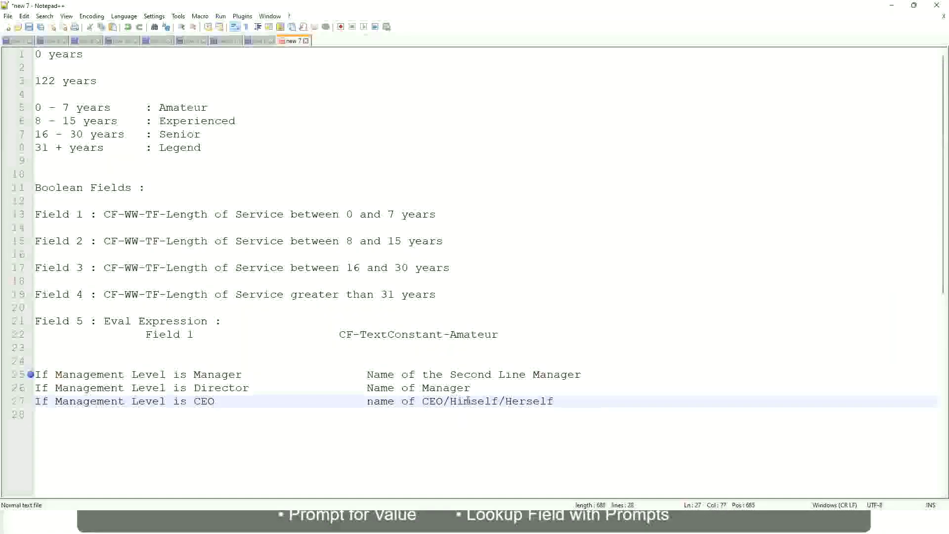
left_click(342, 401)
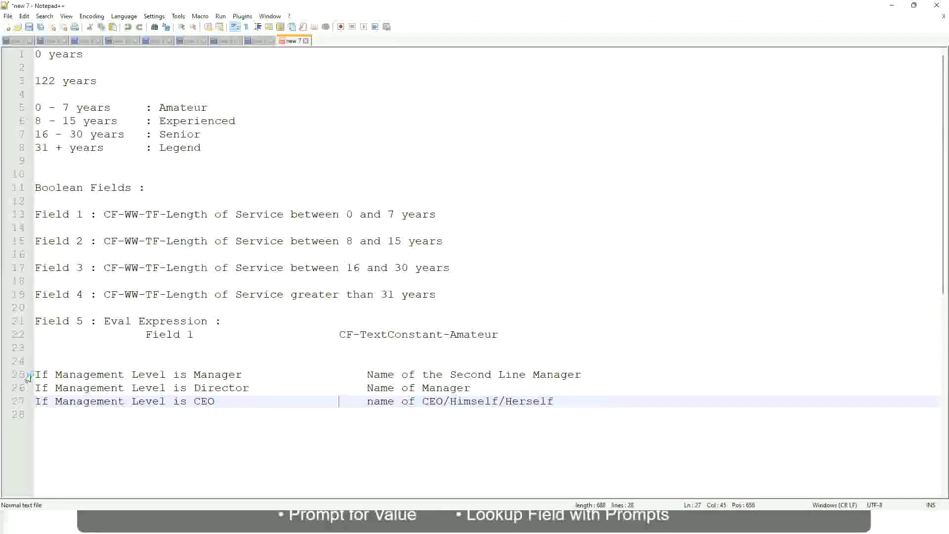
left_click(103, 375)
left_click(218, 375)
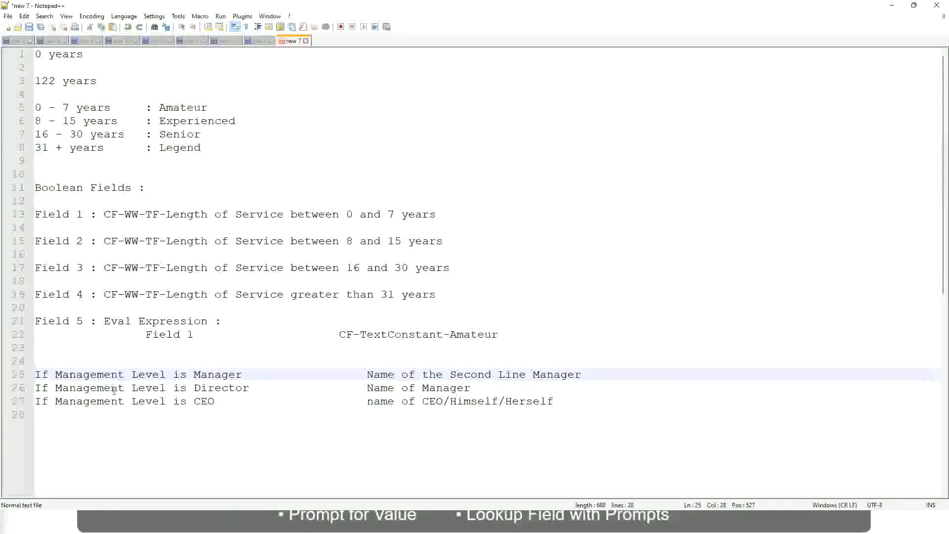
left_click(169, 387)
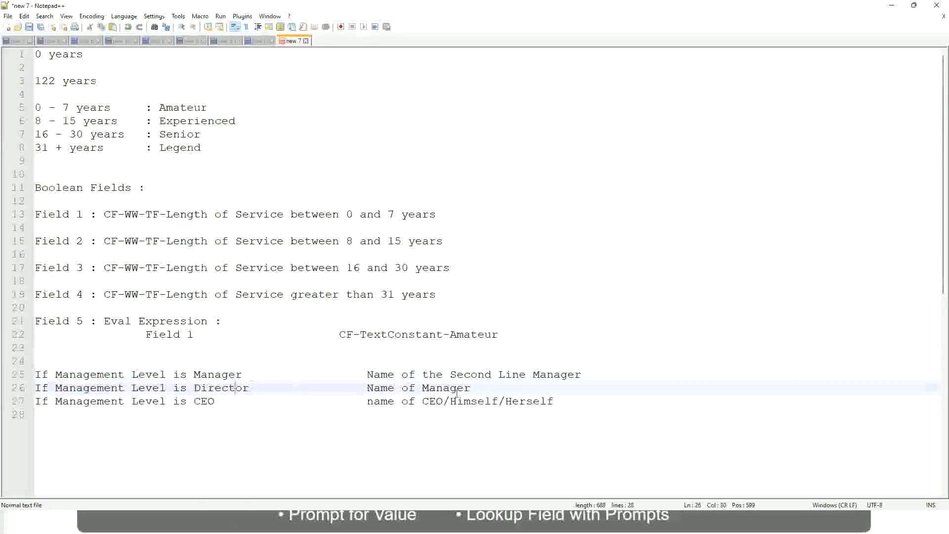
left_click(472, 388)
left_click(212, 387)
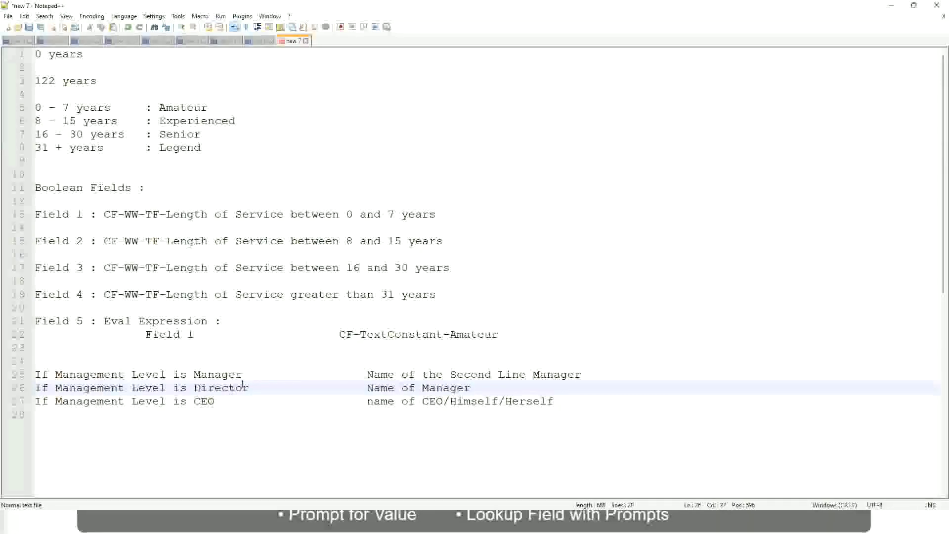
left_click(206, 402)
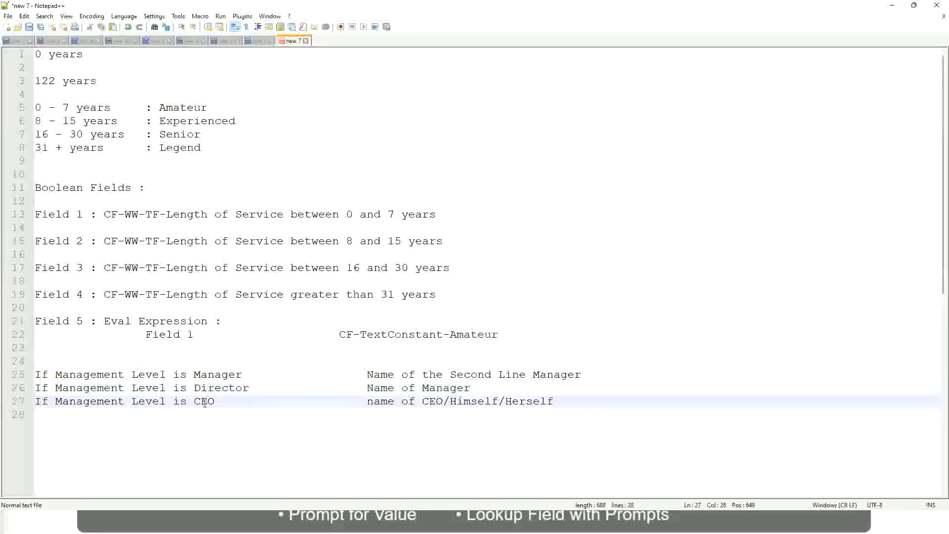
left_click(443, 402)
left_click(558, 401)
mouse_move(574, 400)
left_mouse_down()
mouse_move(185, 372)
mouse_move(35, 375)
left_mouse_up()
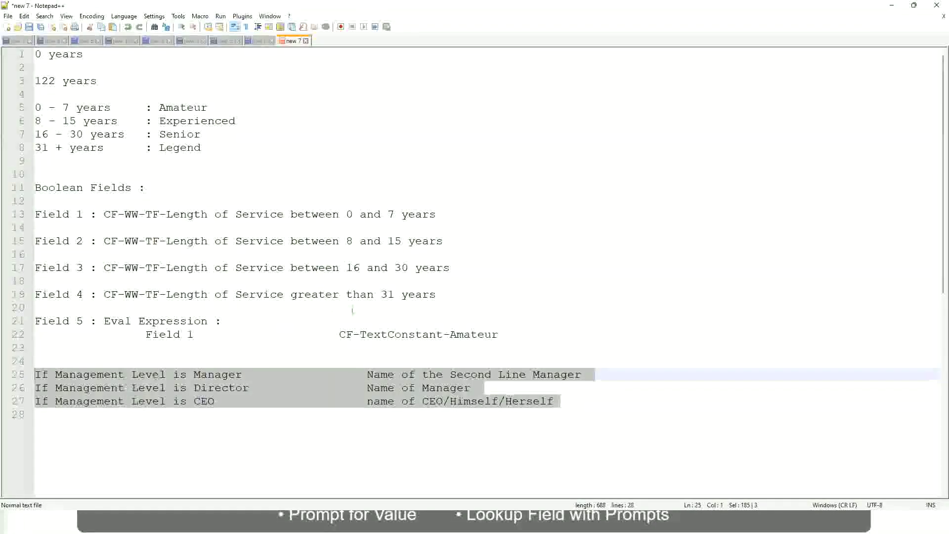
Step: Point through the Manager rule's Name of the Second Line Manager text while explaining it
left_click(400, 374)
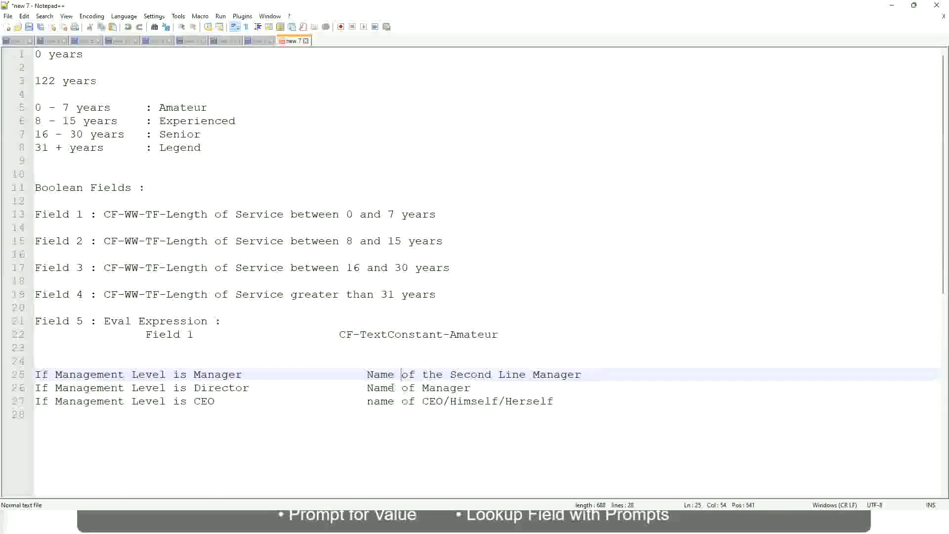
left_click_drag(367, 375, 582, 374)
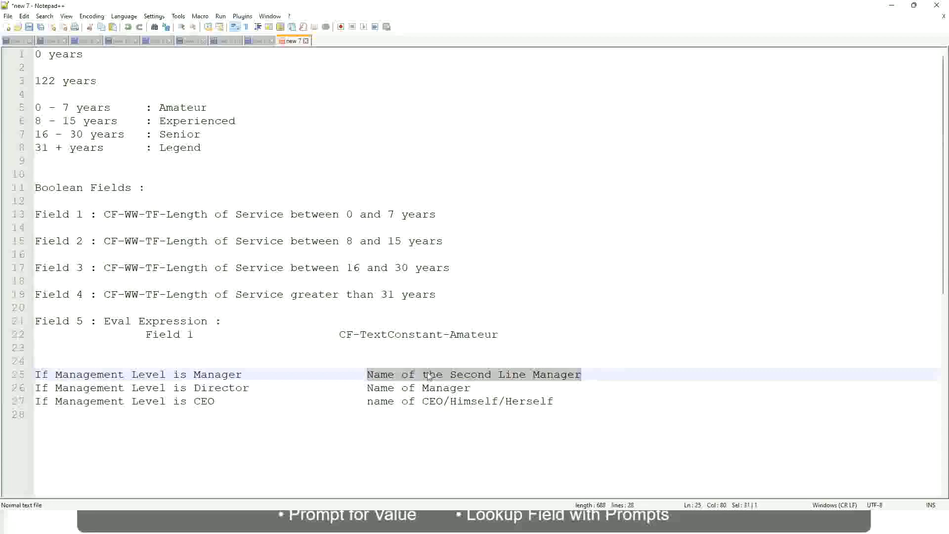
key("Right")
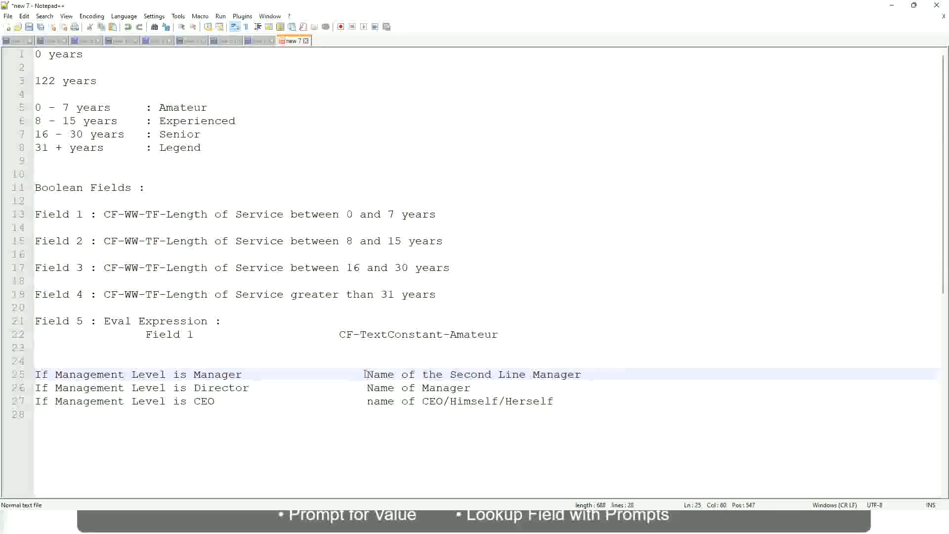
left_click_drag(368, 374, 583, 373)
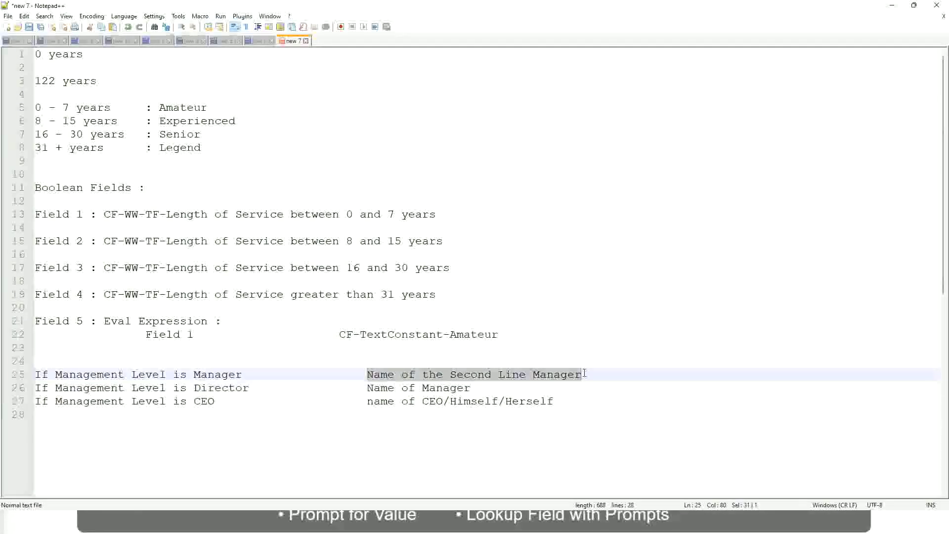
left_click(486, 376)
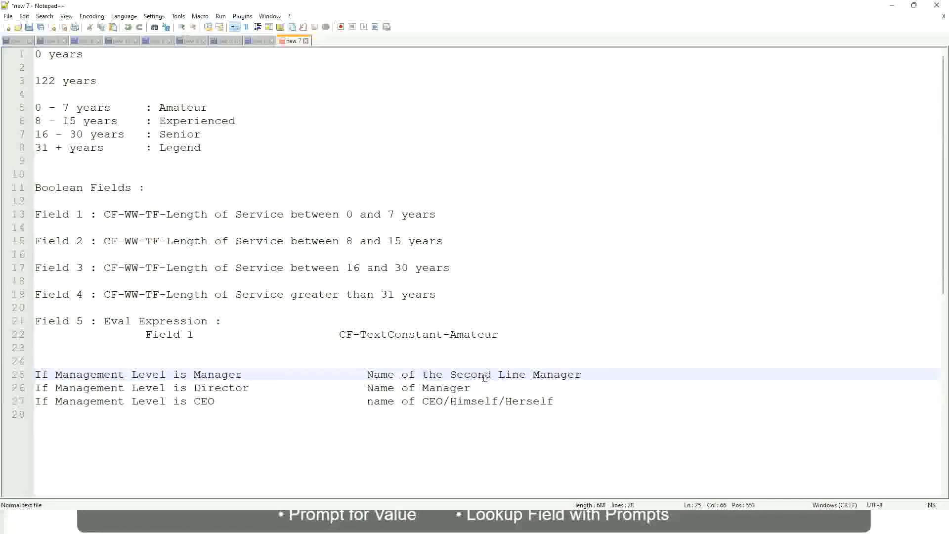
left_click(247, 375)
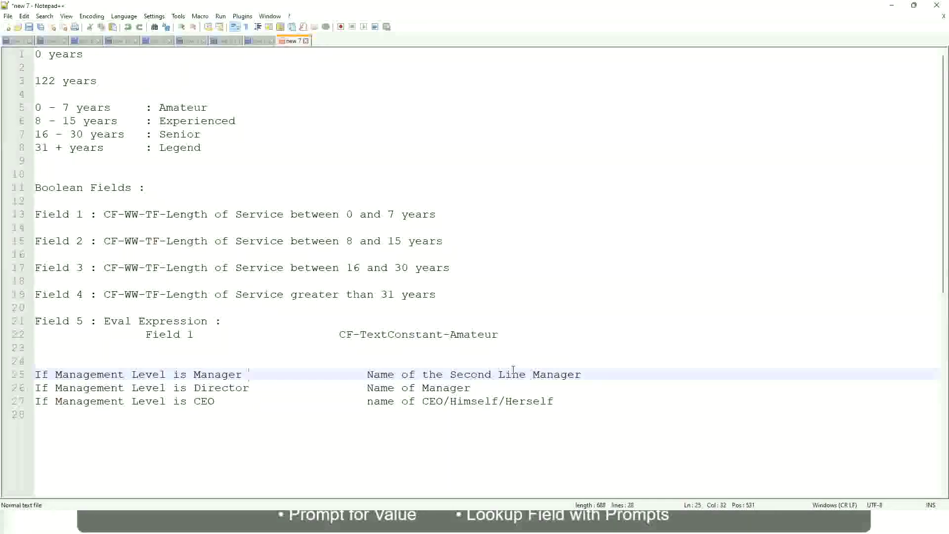
left_click(486, 374)
left_click_drag(520, 373, 527, 374)
left_click(588, 374)
left_click(561, 370)
Step: Highlight the Amateur, Experienced, Senior and Legend band names and revisit the three rule lines
double_click(184, 108)
double_click(187, 121)
left_click(181, 134)
double_click(182, 147)
left_click(217, 141)
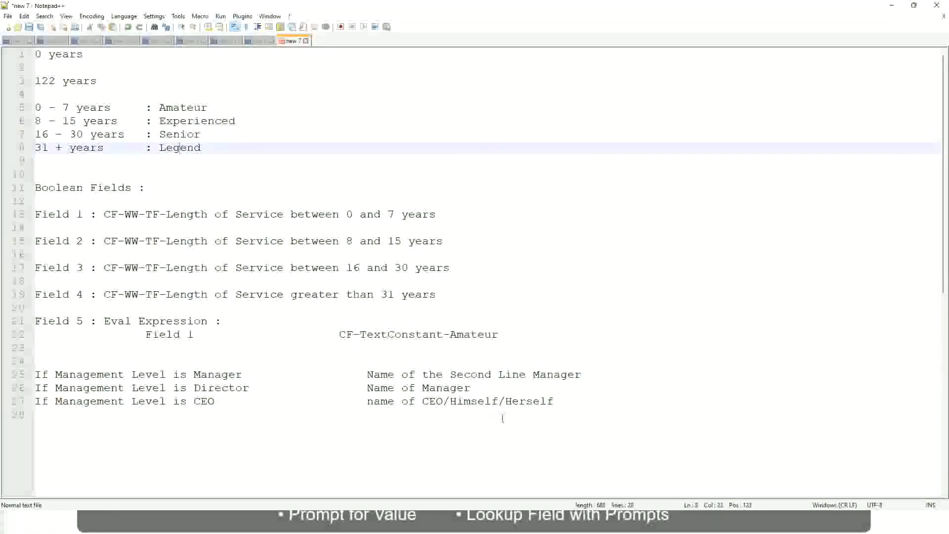
left_click(484, 401)
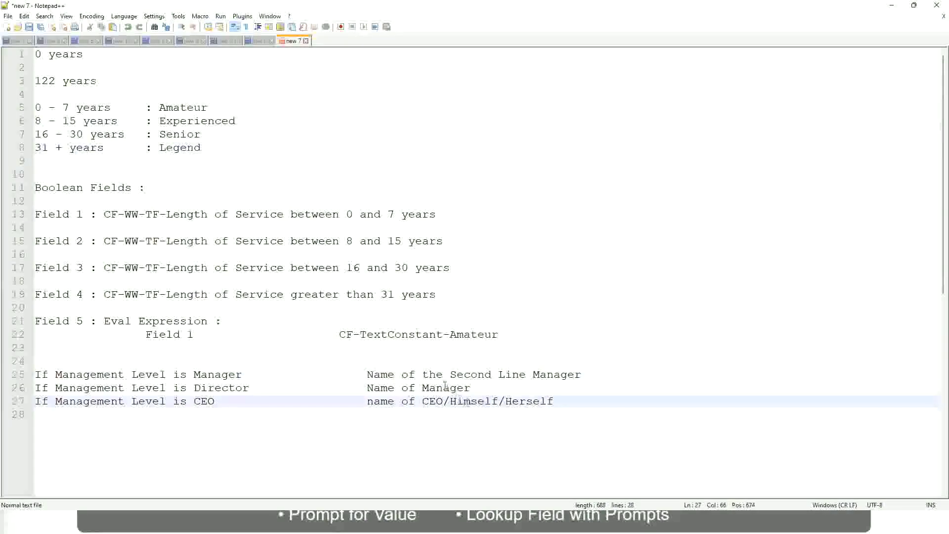
left_click(456, 375)
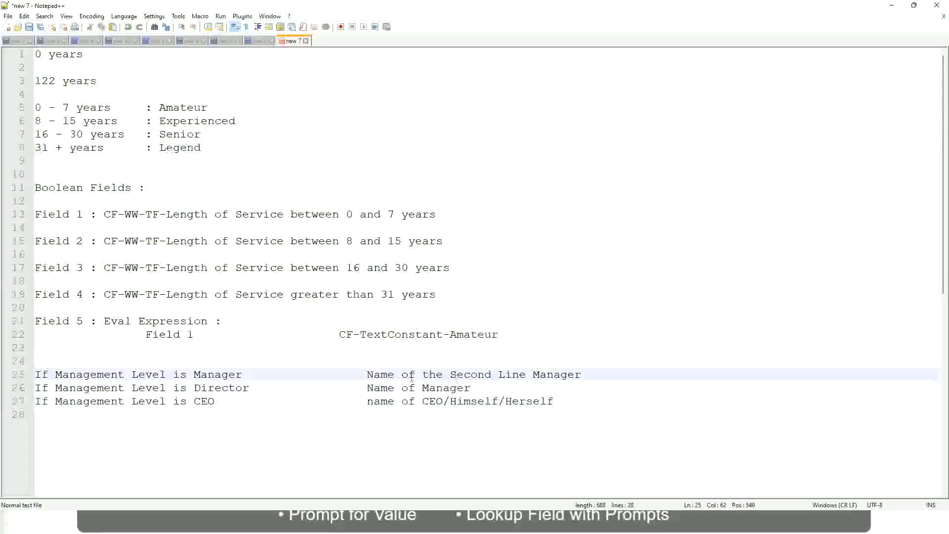
left_click(258, 394)
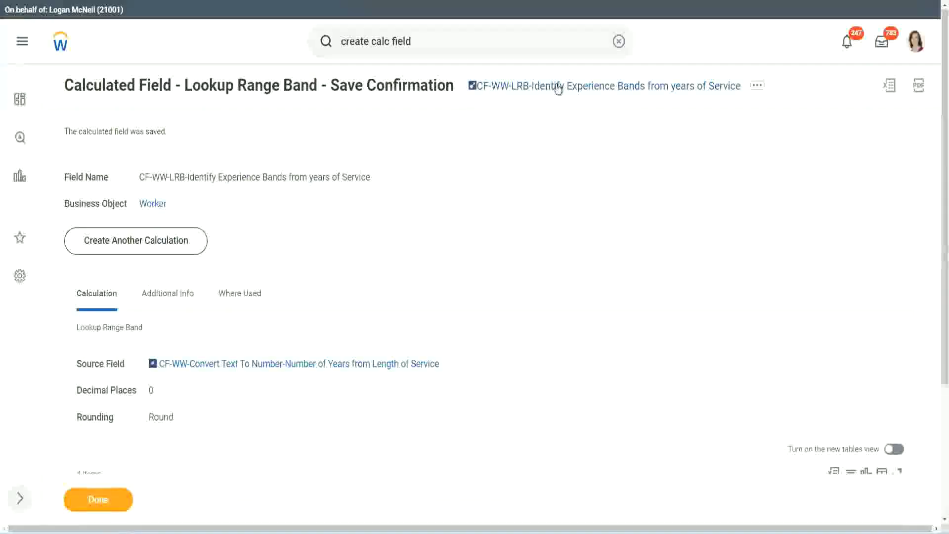
Step: Copy the LRB calculated field's name via Copy Text and finish with Done
right_click(557, 88)
left_click(586, 146)
left_click(91, 505)
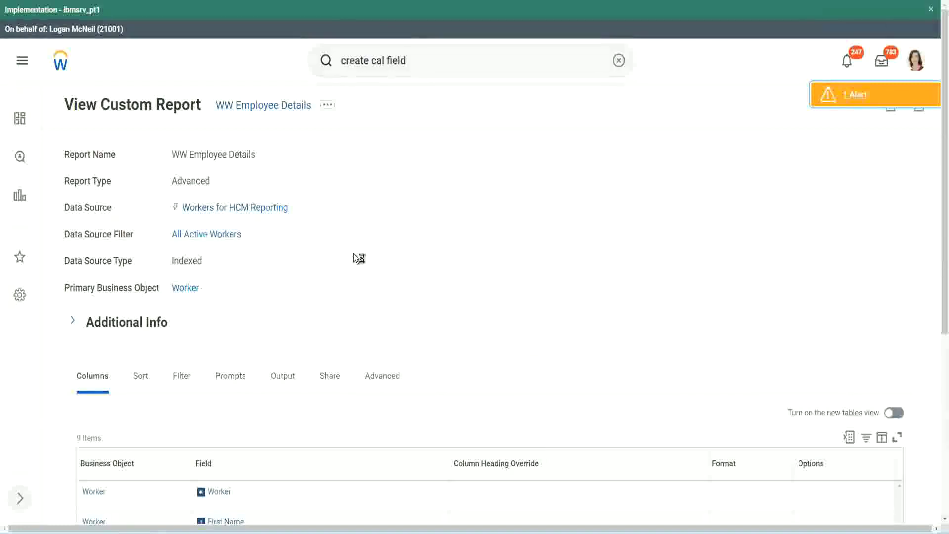
scroll(361, 258, "down", 4)
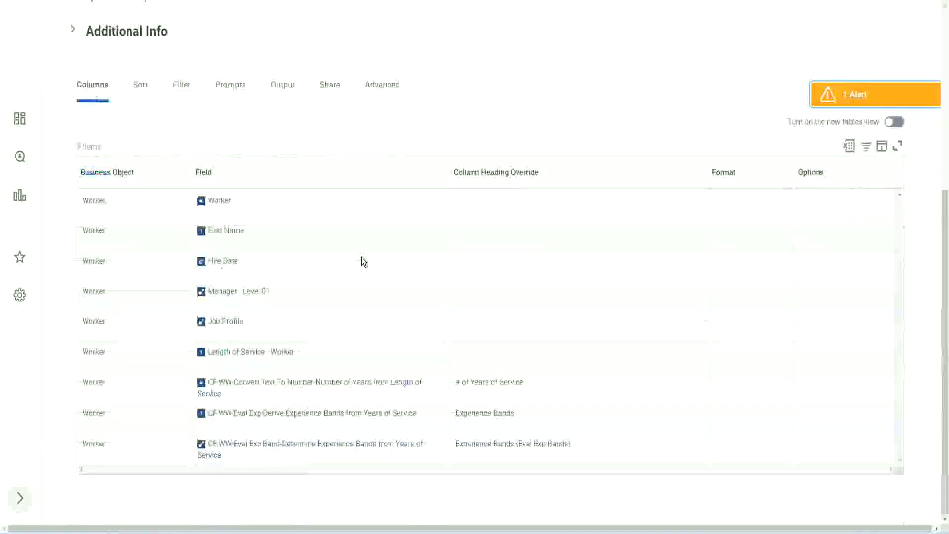
scroll(356, 274, "down", 4)
scroll(124, 349, "down", 2)
scroll(216, 286, "down", 3)
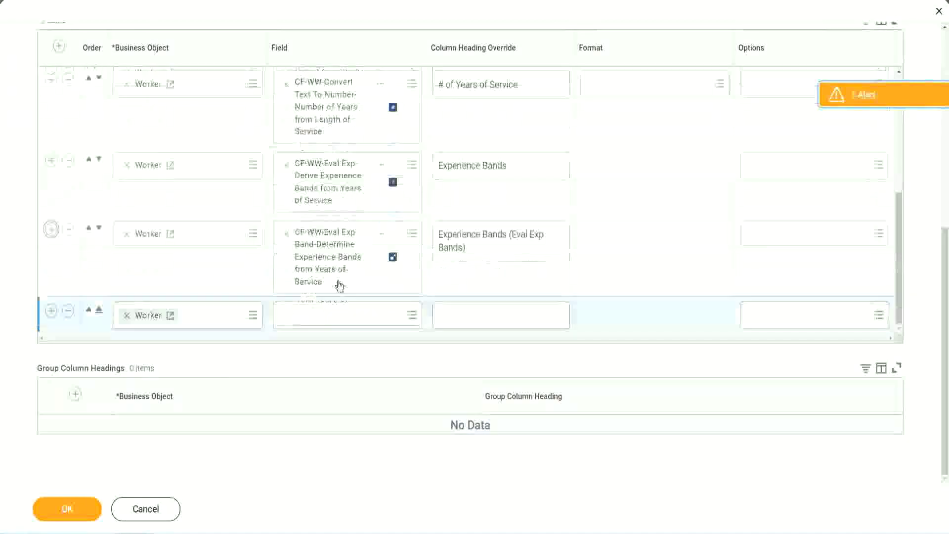
Step: Add a report column on the pasted CF-WW-LRB field headed Experience Bands (LRB) and save with OK
left_click(326, 316)
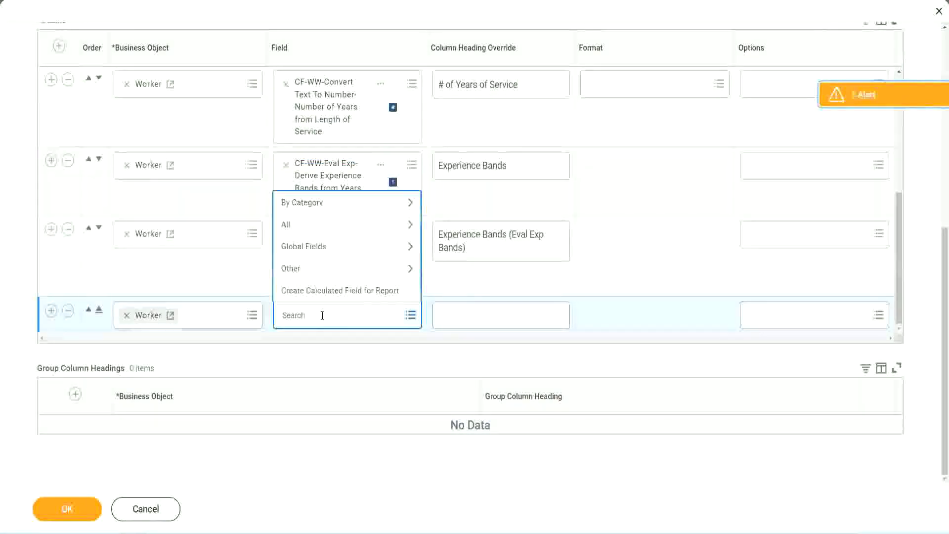
key("ctrl+v")
key("Return")
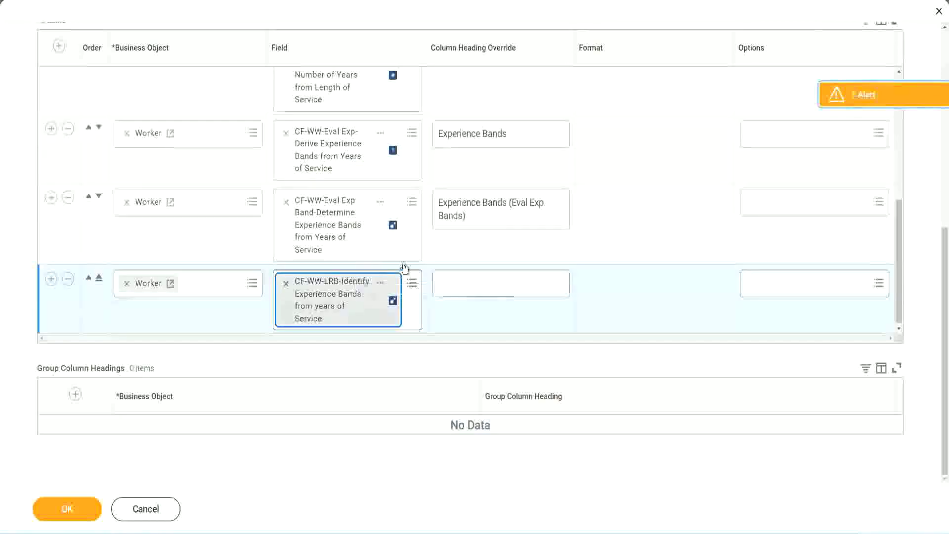
left_click(473, 289)
type("Experienc")
key("BackSpace")
key("BackSpace")
key("BackSpace")
type("ence Bands (LRB)")
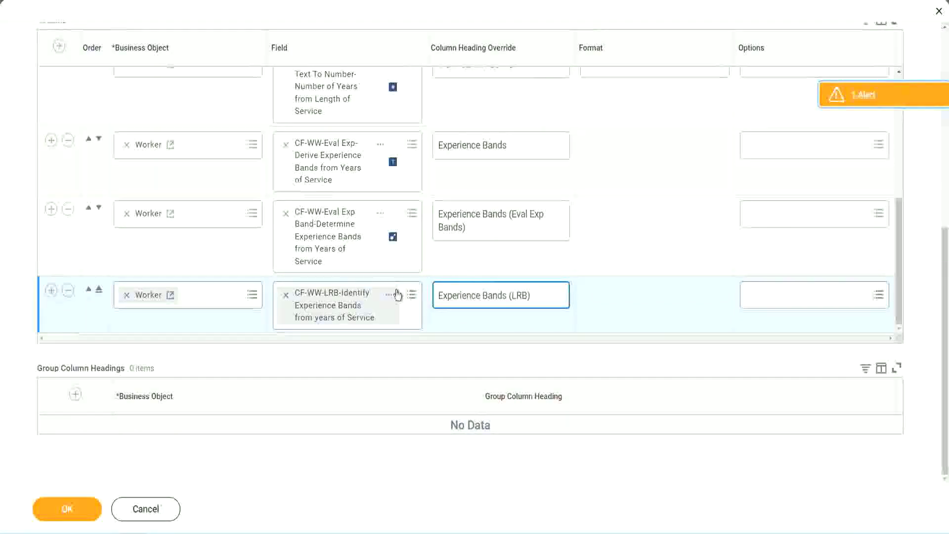
left_click(70, 513)
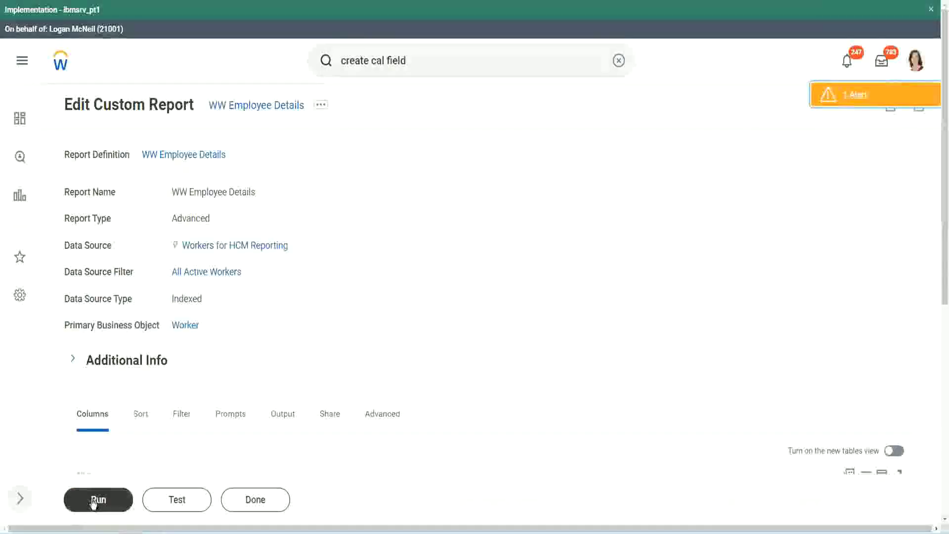
Step: Run WW Employee Details with blank prompts to list 347 workers showing the Experience Bands (LRB) column
left_click(83, 502)
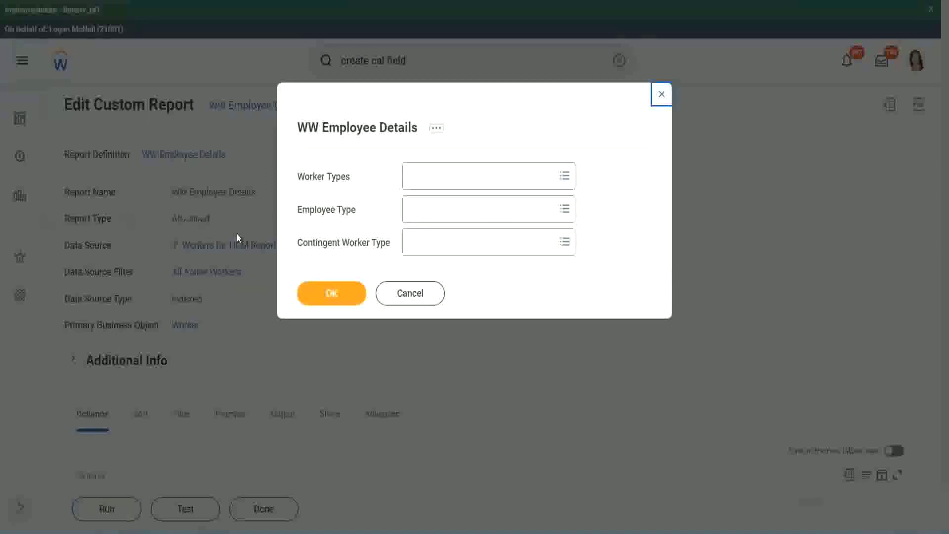
left_click(337, 296)
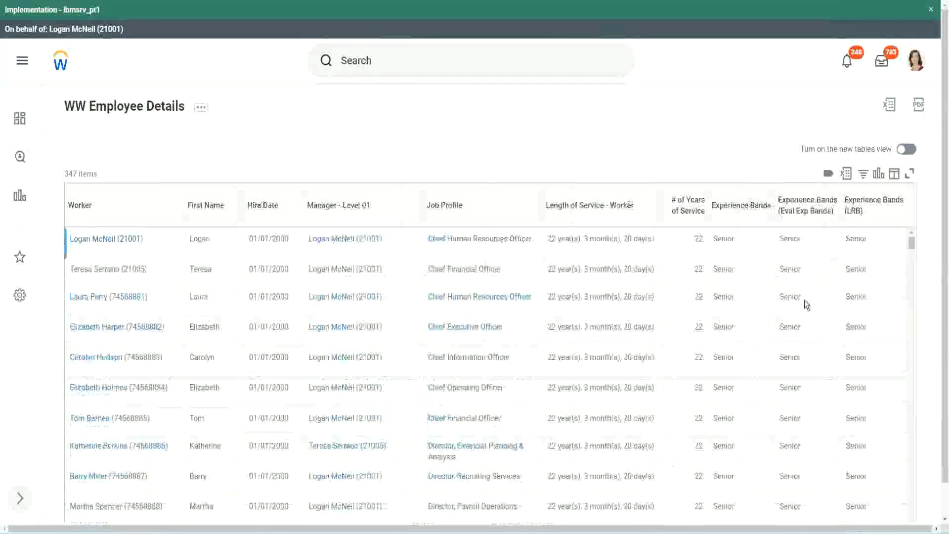
scroll(801, 308, "down", 2)
scroll(784, 308, "down", 3)
scroll(786, 334, "down", 3)
scroll(786, 333, "down", 3)
scroll(785, 335, "down", 2)
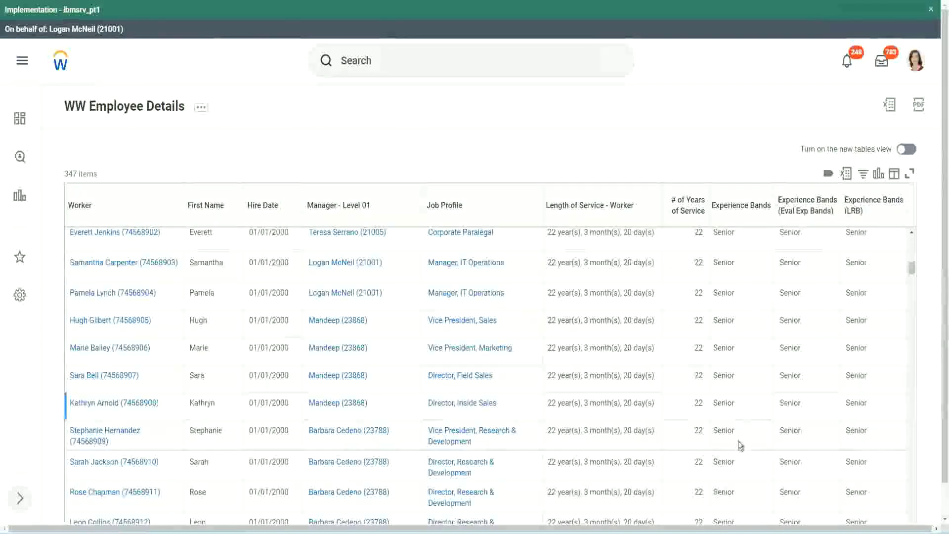
scroll(738, 440, "down", 2)
scroll(743, 352, "down", 1)
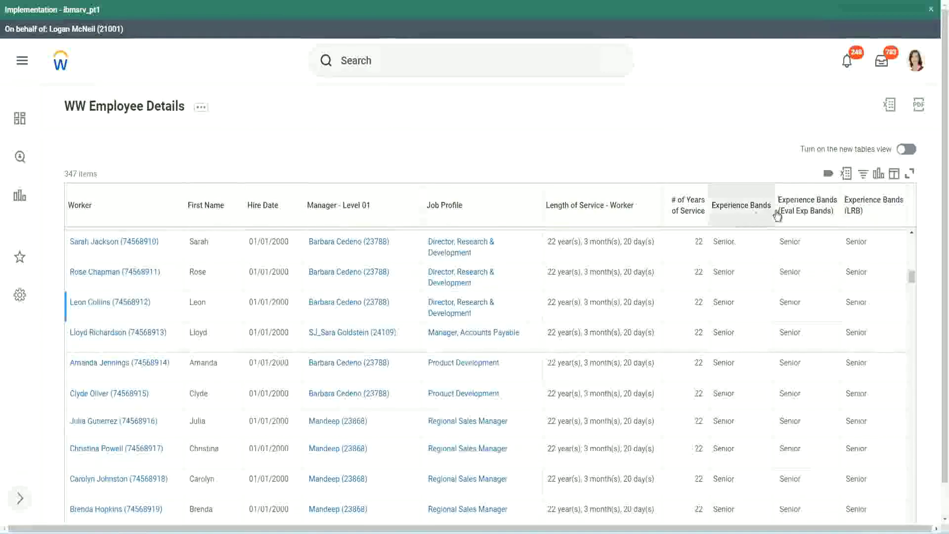